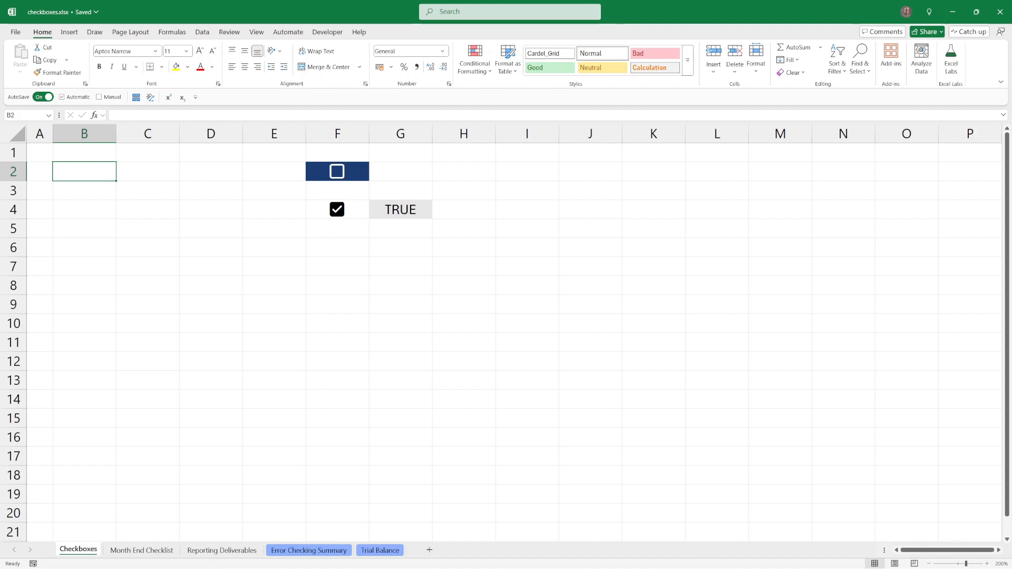
Insert a checkbox in cell B2 and another one in cell B3.
click(71, 33)
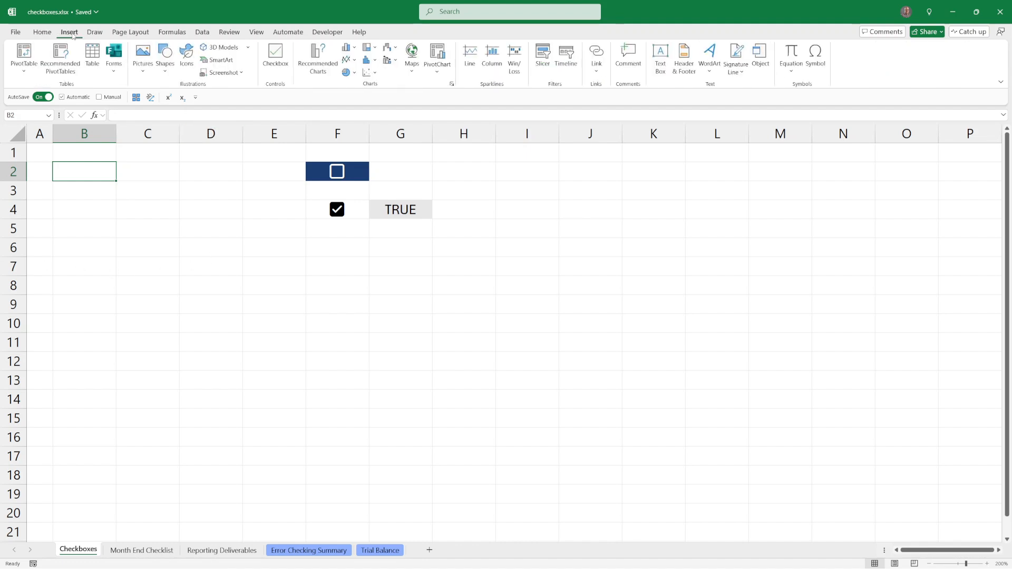
click(280, 55)
click(97, 190)
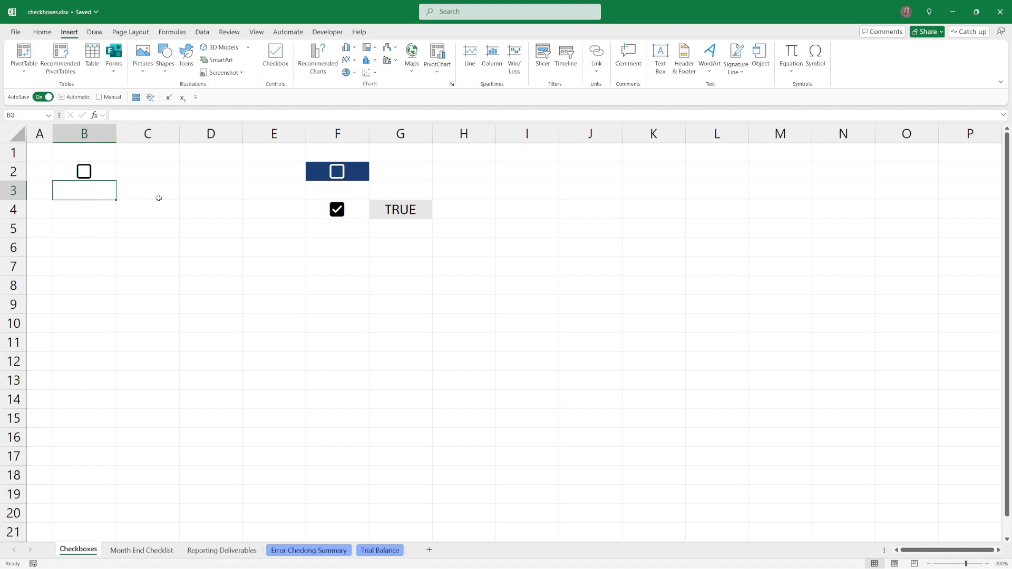
key(alt)
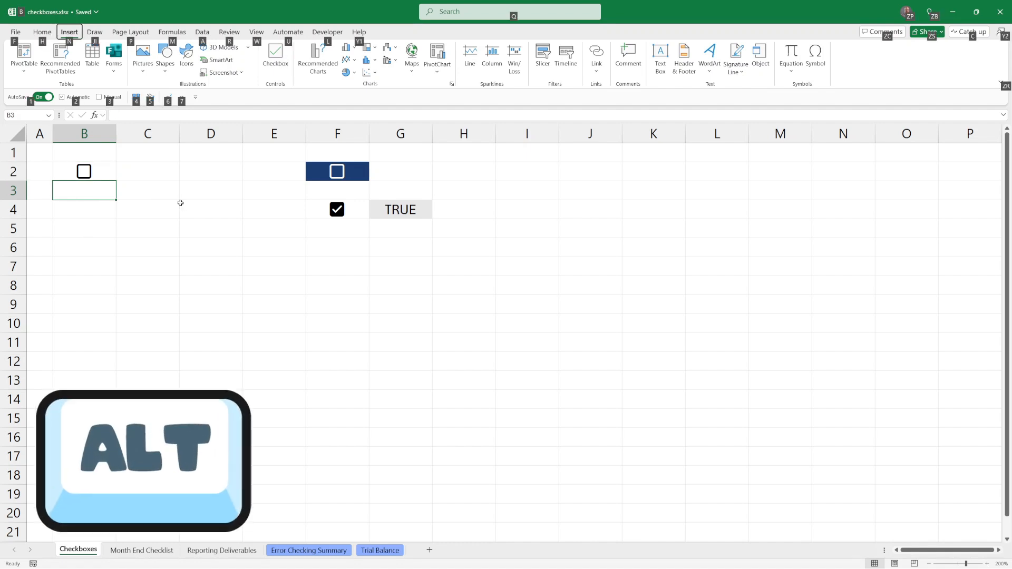
key(n)
key(c)
key(b)
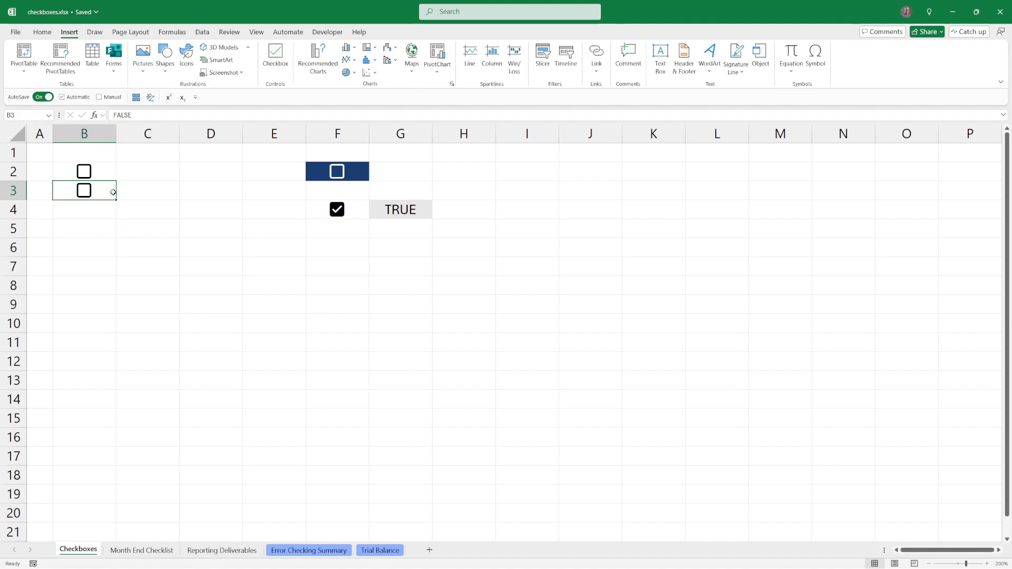
Copy the checkbox from B3 to B4 and fill it down through cell B10.
key(ctrl+c)
key(Down)
key(ctrl+v)
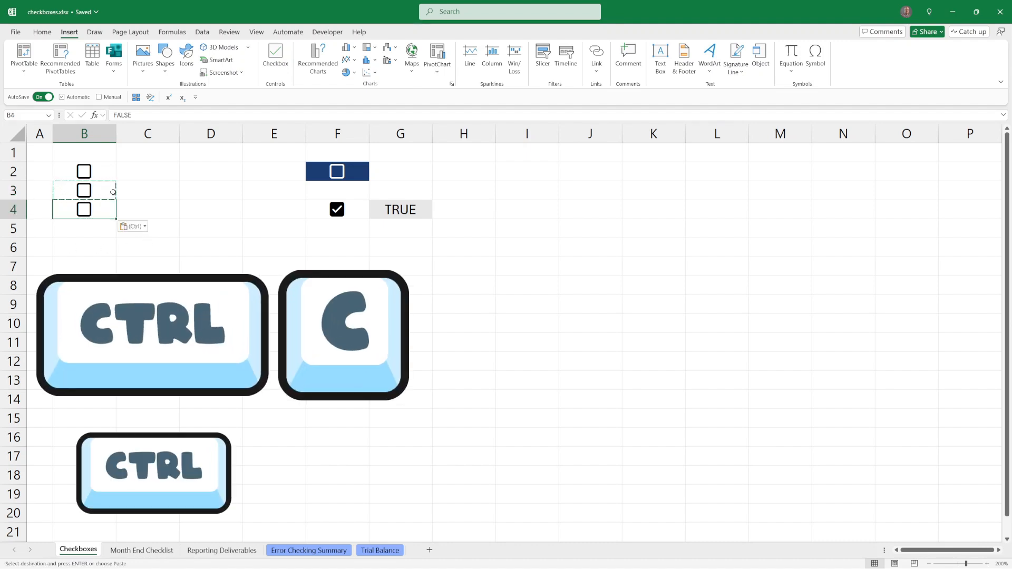
drag(116, 219, 108, 331)
click(147, 171)
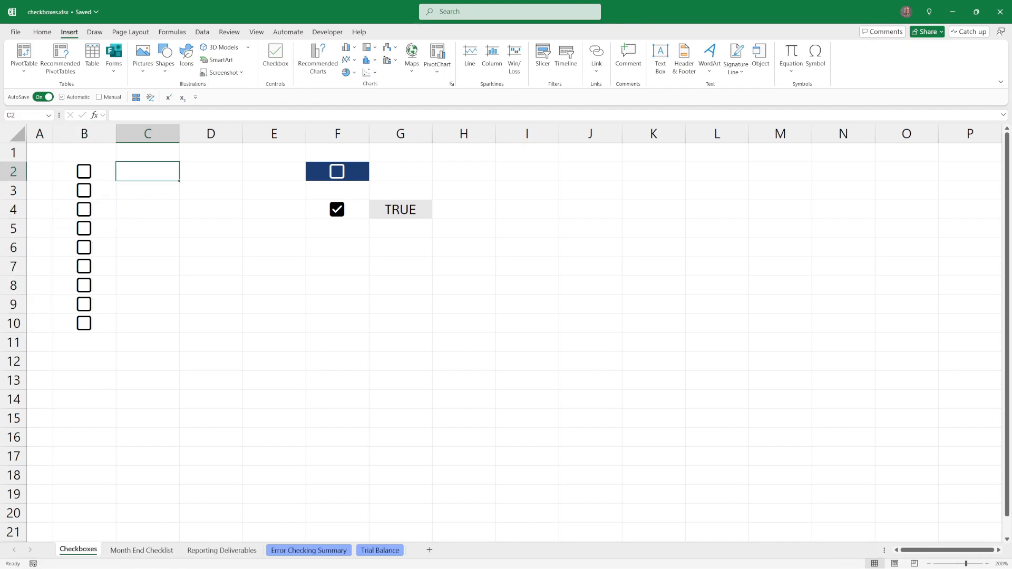
Toggle the checkbox in B2 on and off twice.
click(87, 175)
click(86, 175)
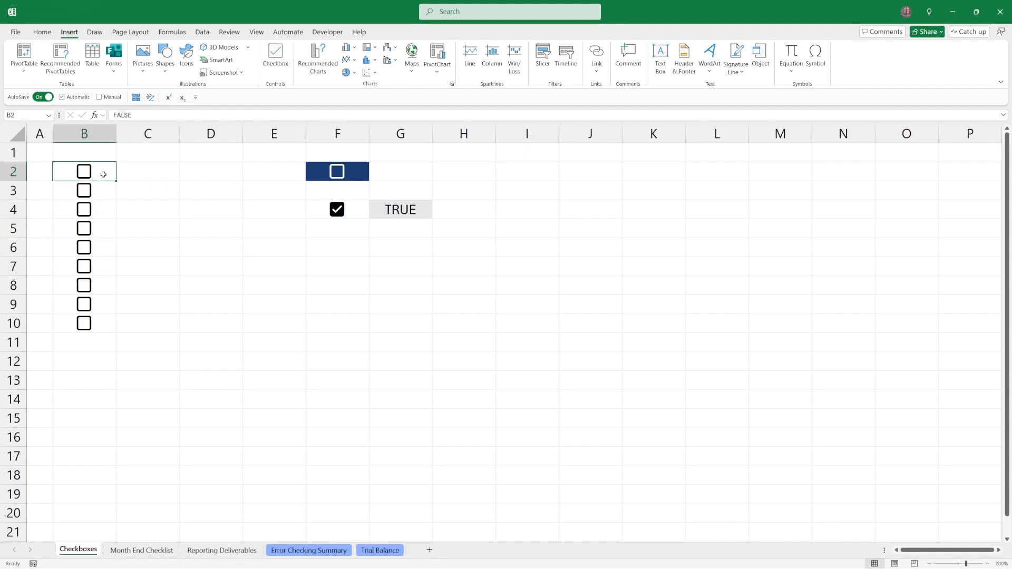
key(space)
key(space)
Replace the underlying value of the B2 checkbox cell with TRUE.
double_click(122, 115)
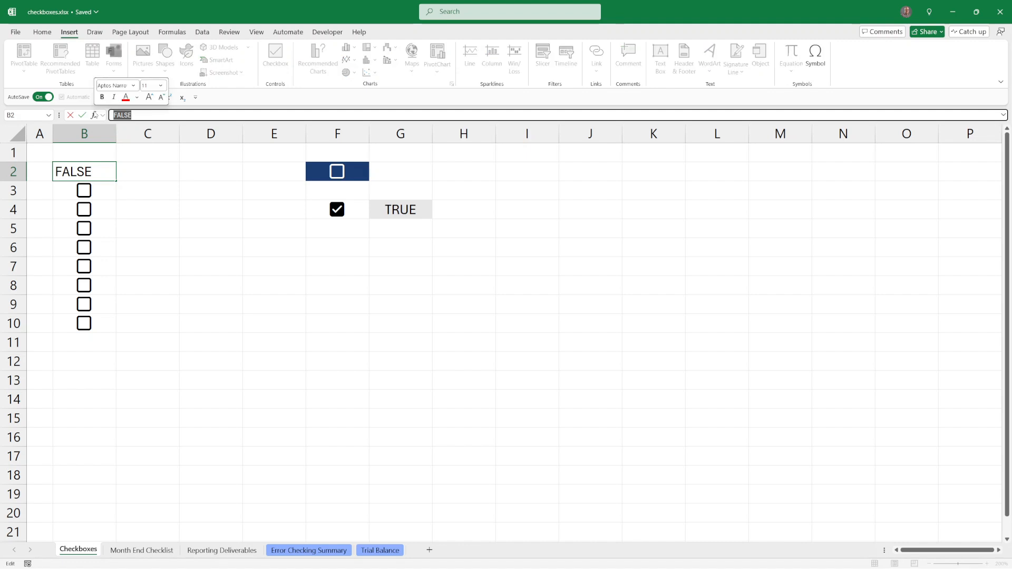
text(TRUE)
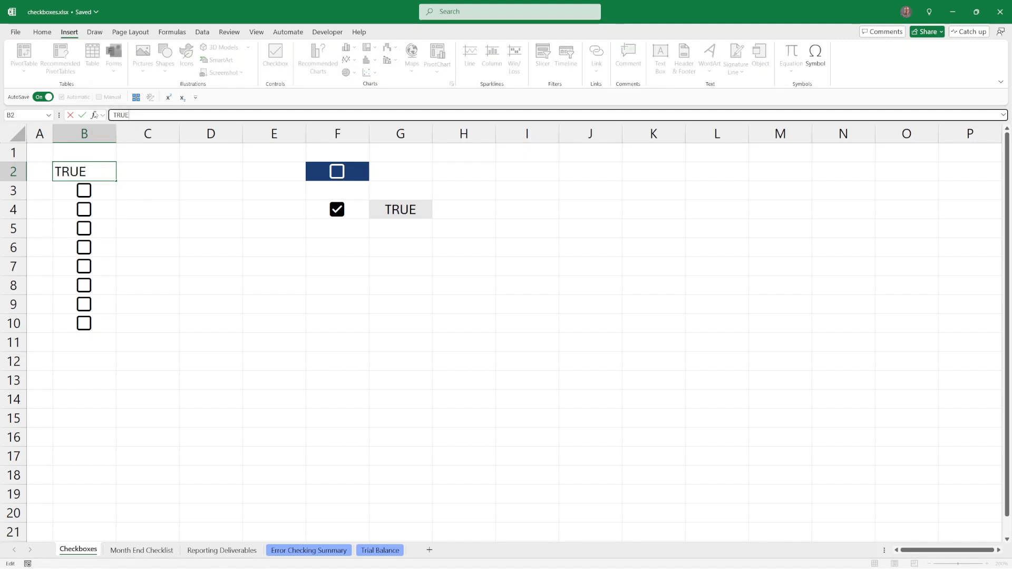
key(Return)
key(Up)
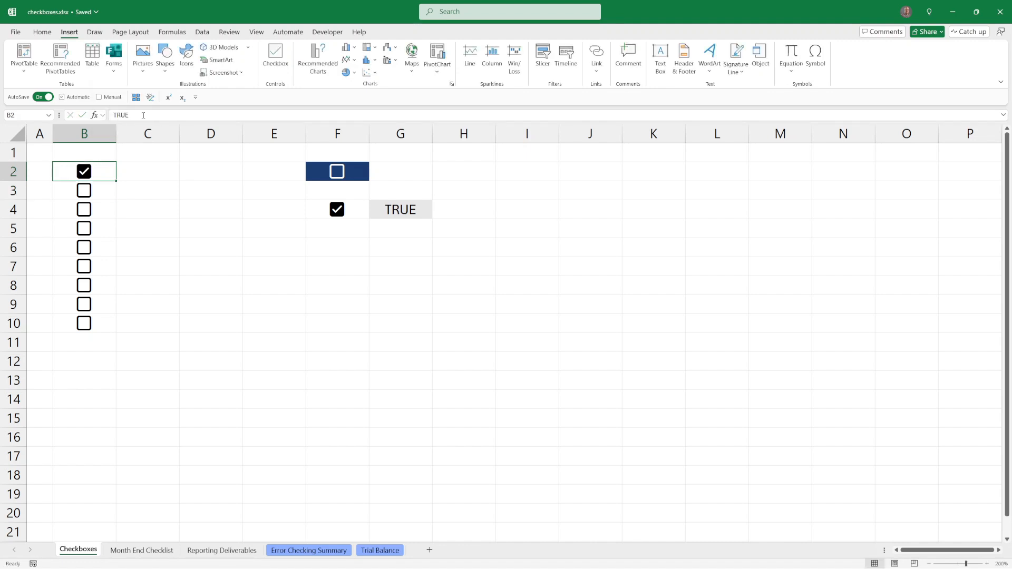
Set the underlying value of the B2 checkbox cell back to FALSE.
drag(143, 115, 60, 112)
text(FALSE)
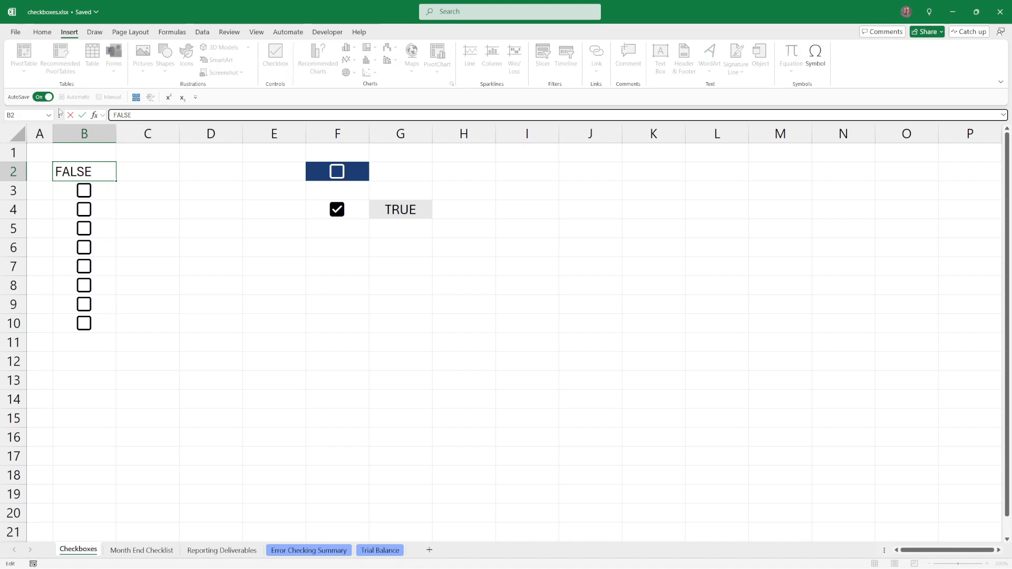
key(Return)
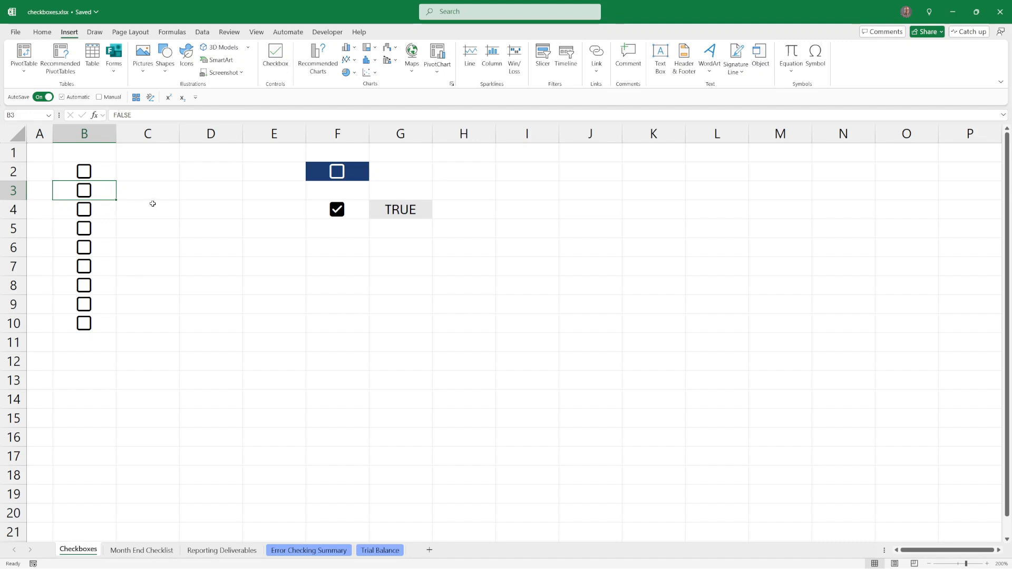
Overwrite the checkbox cells B3 and B4 with the numbers 0 and 1.
key(F2)
key(BackSpace)
key(BackSpace)
key(BackSpace)
key(BackSpace)
key(BackSpace)
text(0)
key(Return)
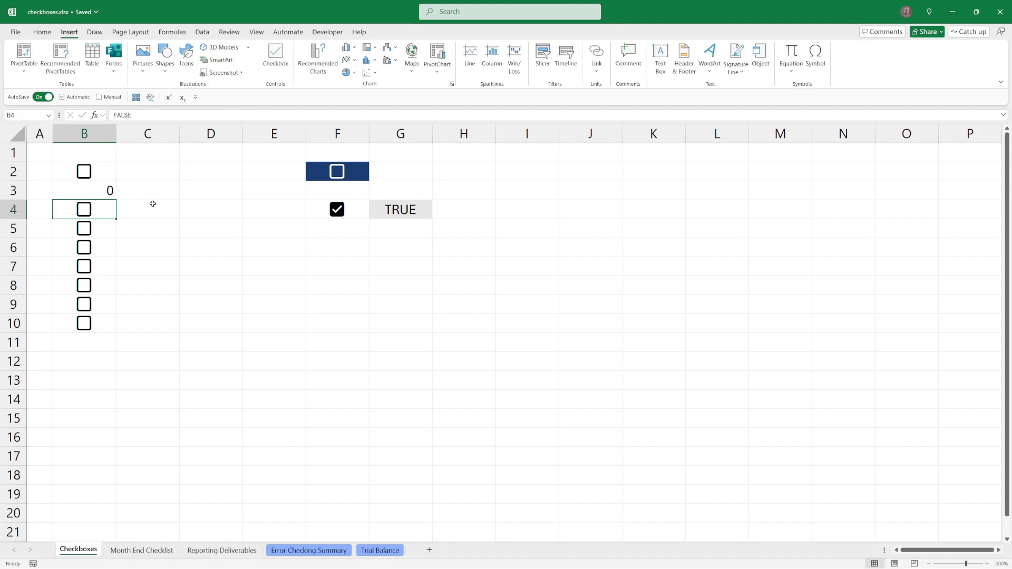
text(1)
key(Return)
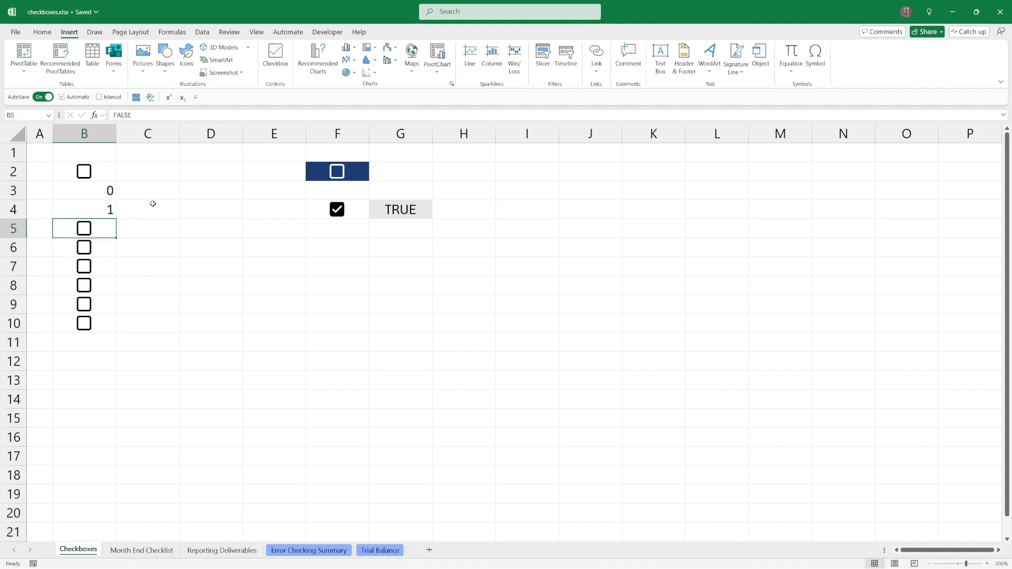
Clear the numbers from B3 and B4 to bring their checkboxes back.
key(Up)
key(Up)
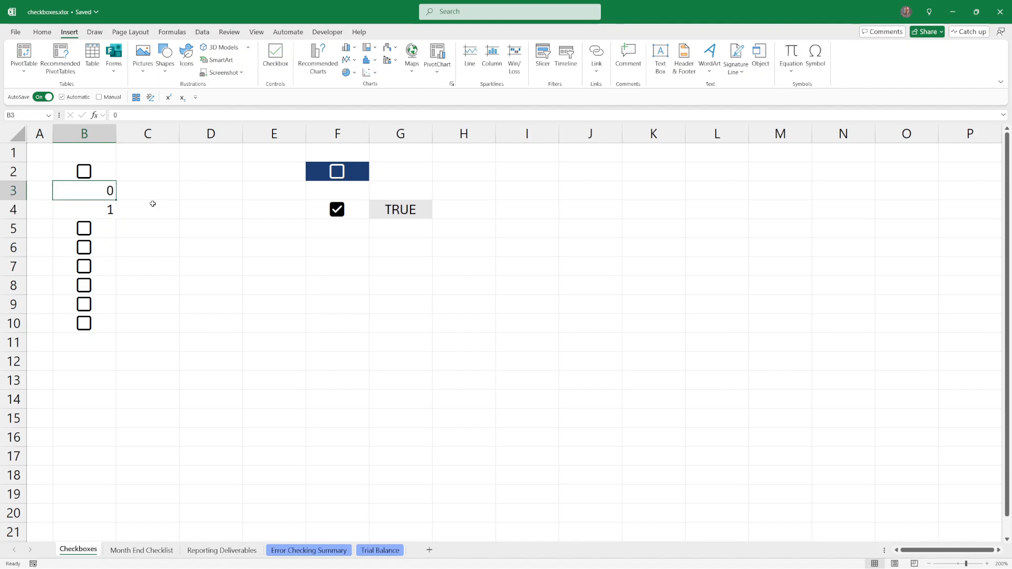
key(Delete)
key(Down)
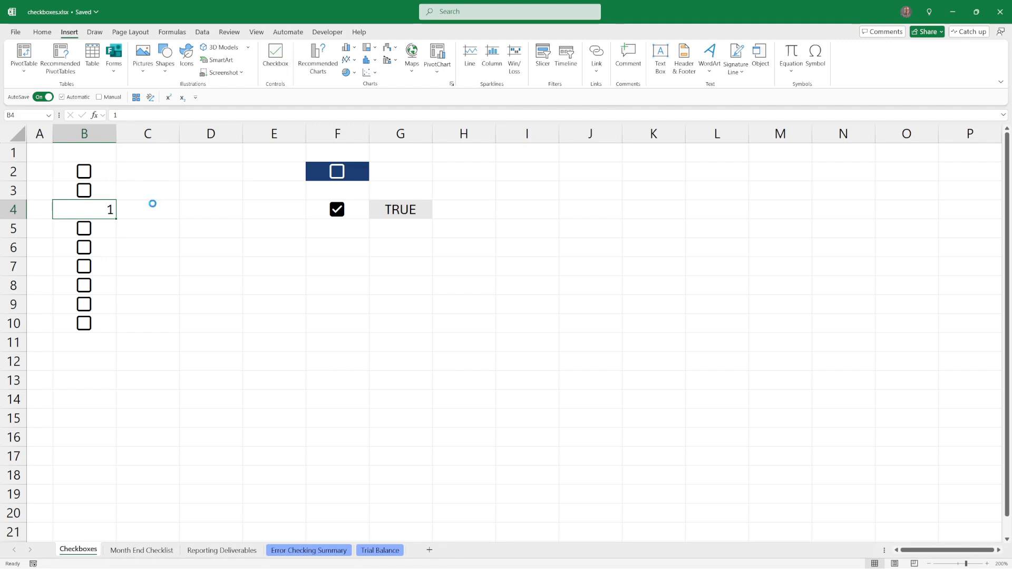
key(Delete)
key(Up)
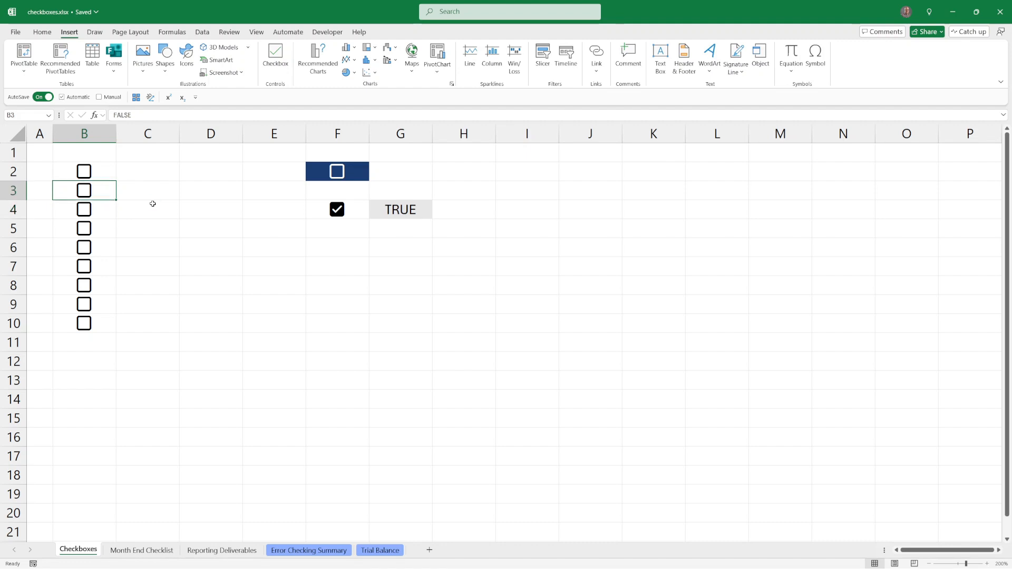
Tick the checkbox in B2, clear its tick, delete the checkbox, and undo the deletion.
key(Up)
key(space)
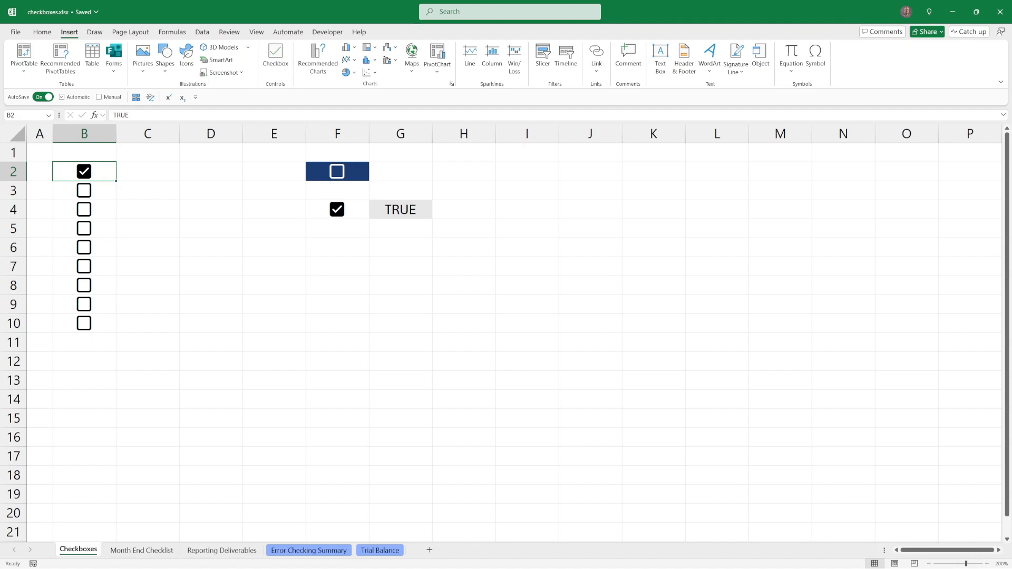
key(Delete)
key(Delete)
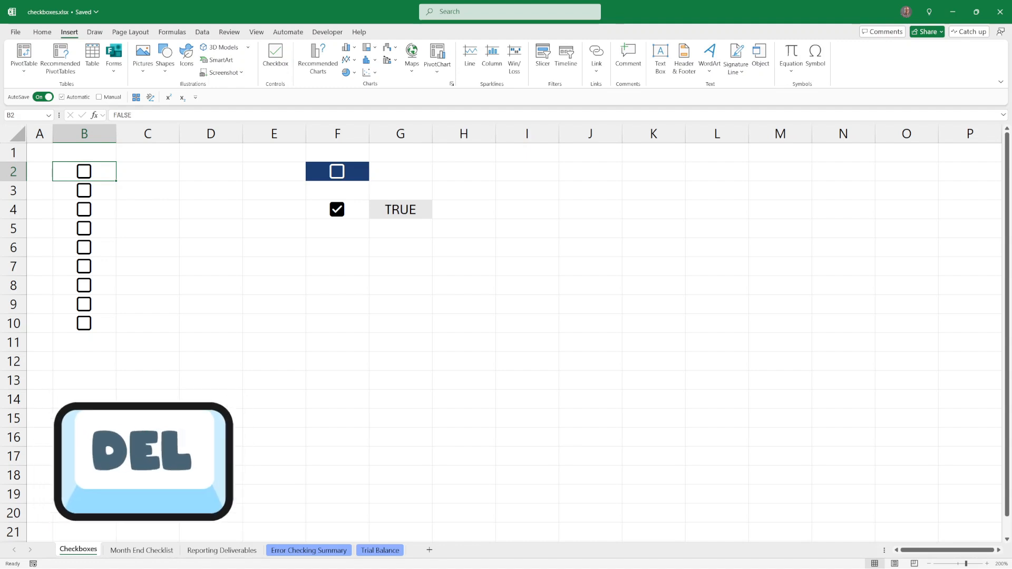
key(ctrl+z)
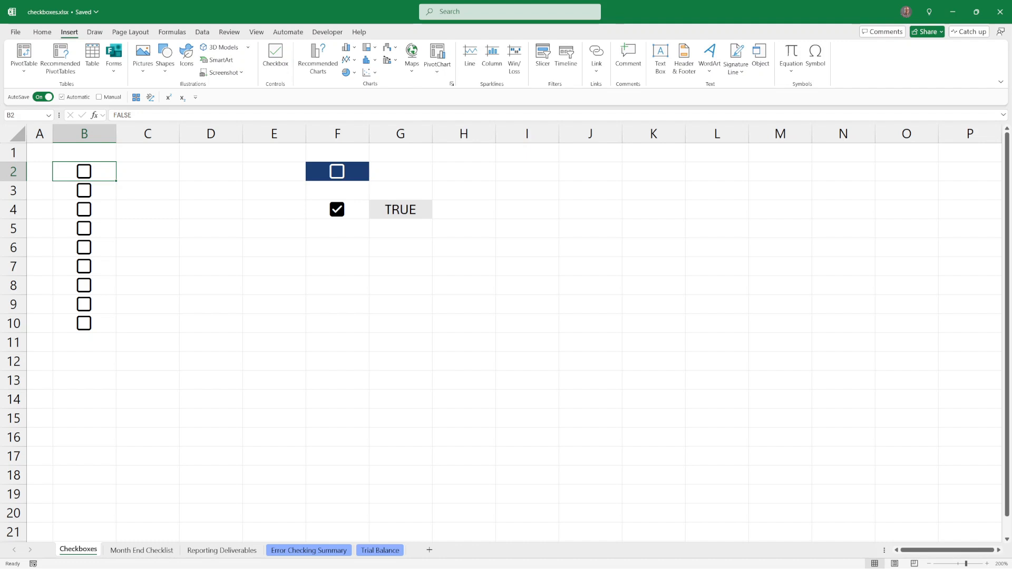
Enter 0, 1, 2, 3, text and "" in the checkbox cells B2 through B7.
text(0)
key(Return)
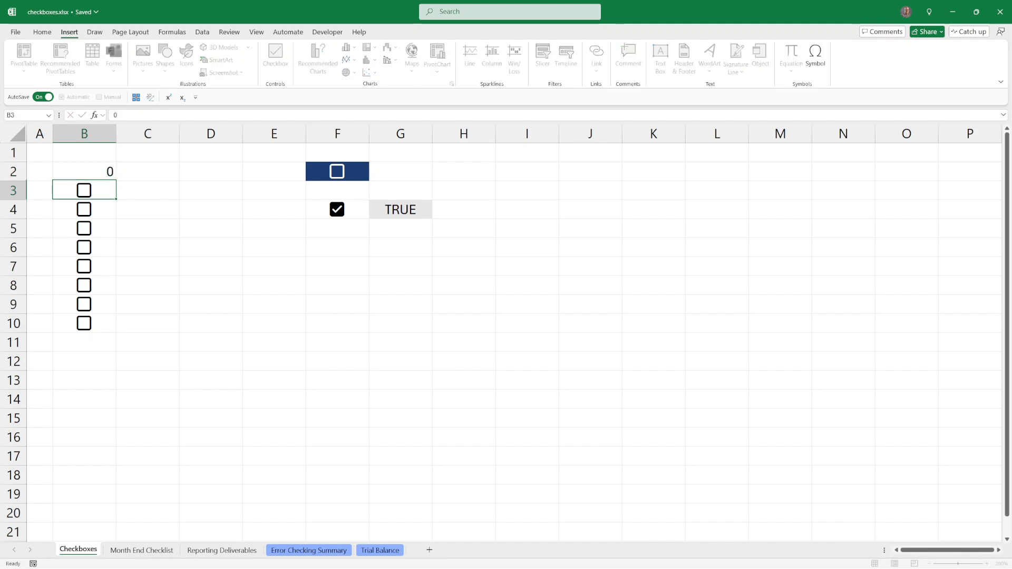
text(1)
key(Return)
text(2)
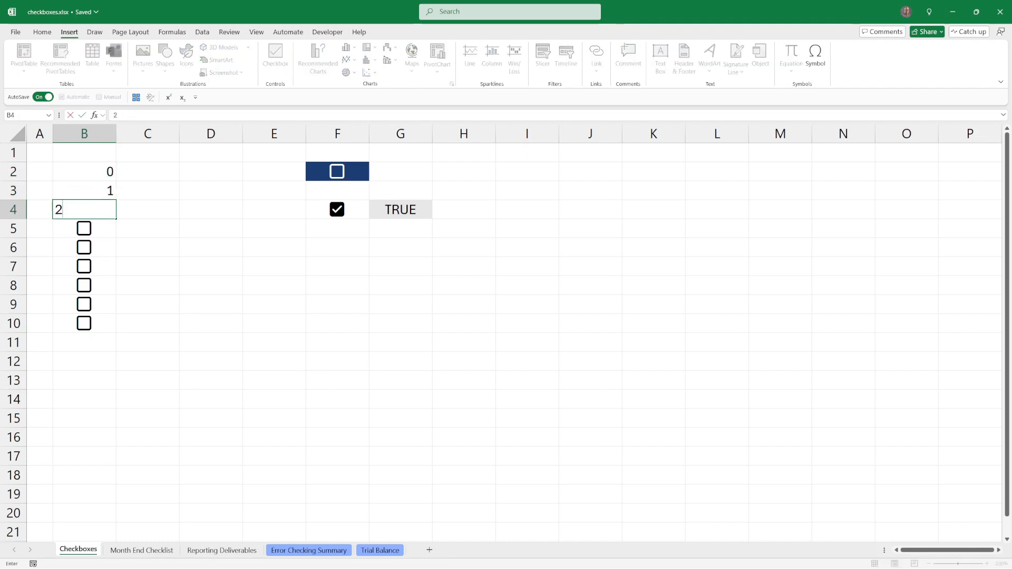
key(Return)
text(3)
key(Return)
key(Delete)
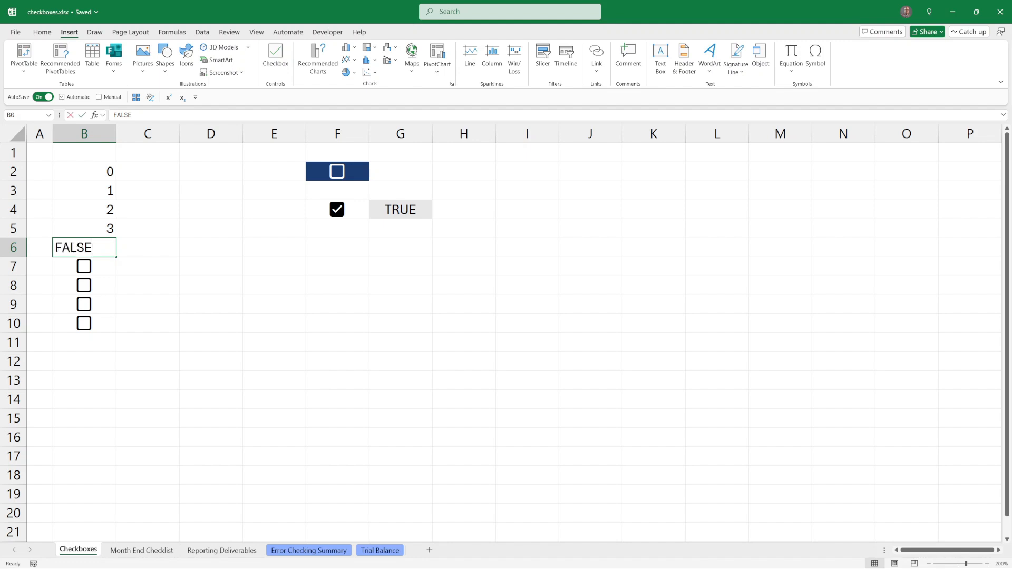
text(text)
key(Return)
text("")
key(Return)
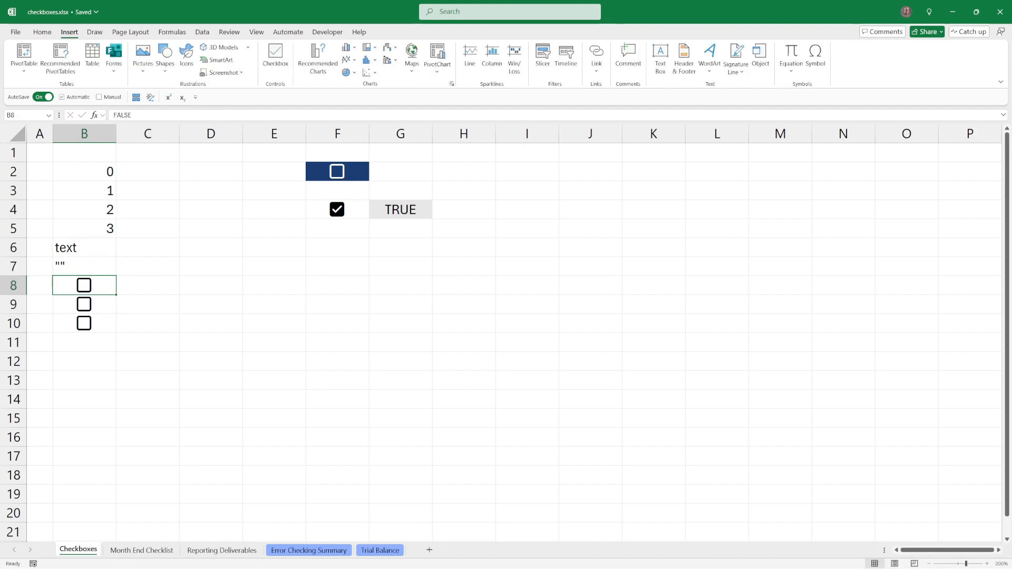
Clear the test entries from B7 up to B2 to restore the checkboxes.
key(Up)
key(Delete)
key(Up)
key(Delete)
key(Up)
key(Delete)
key(Up)
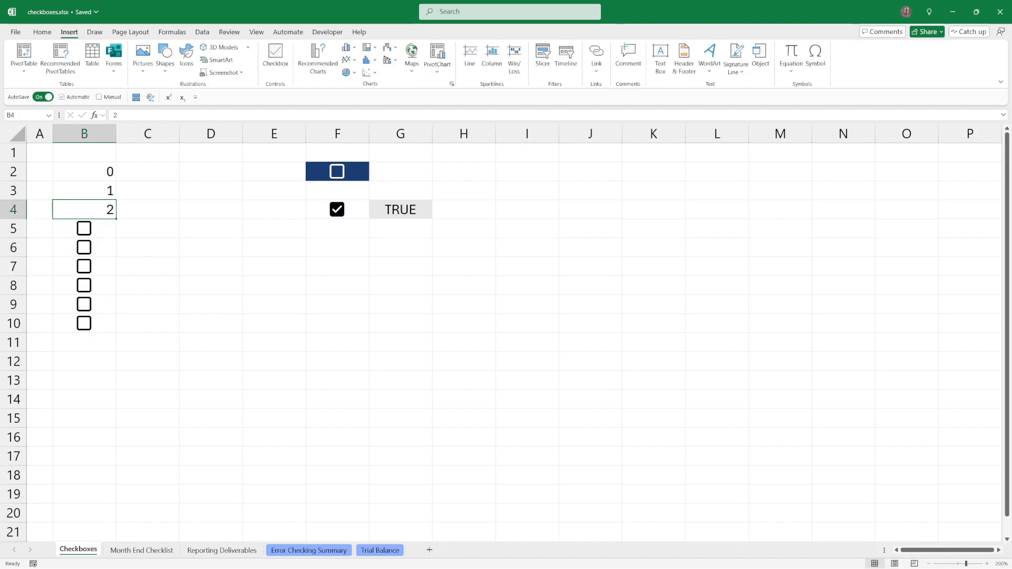
key(Delete)
key(Up)
key(Delete)
key(Up)
key(Delete)
key(alt+h)
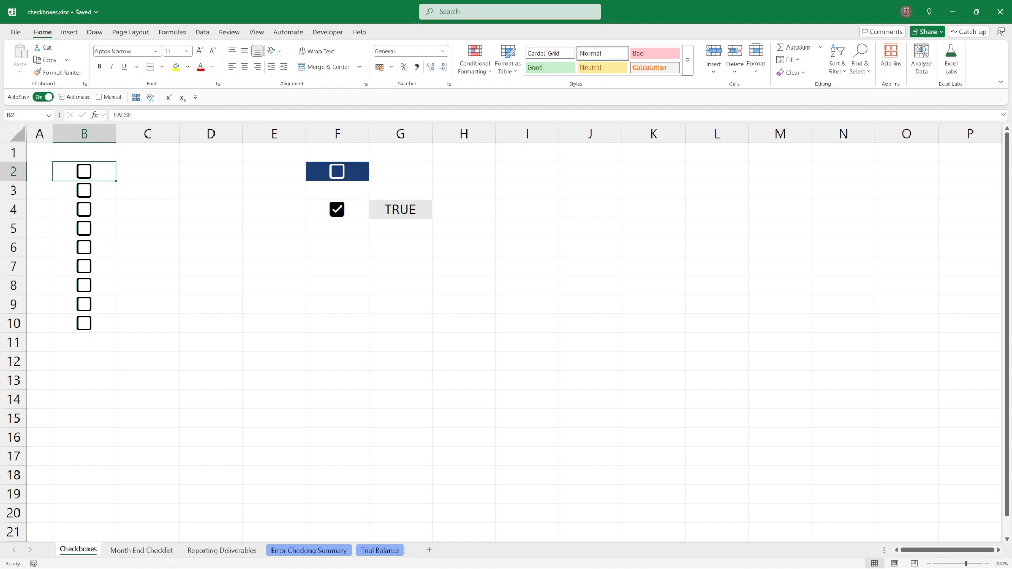
Inspect the checkbox formula in F4 and switch its linked cell G4 to FALSE and back to TRUE twice.
click(311, 213)
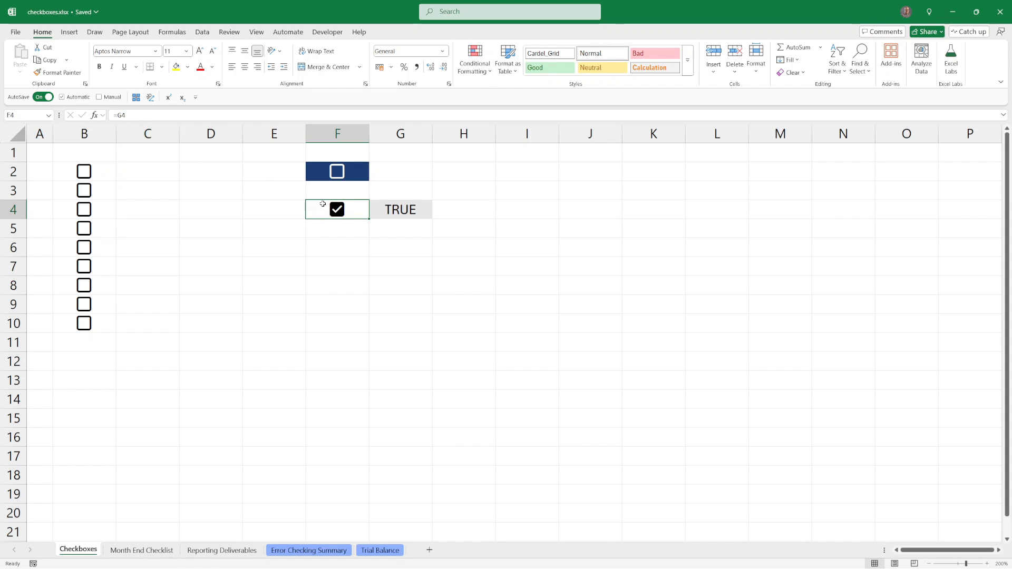
click(383, 209)
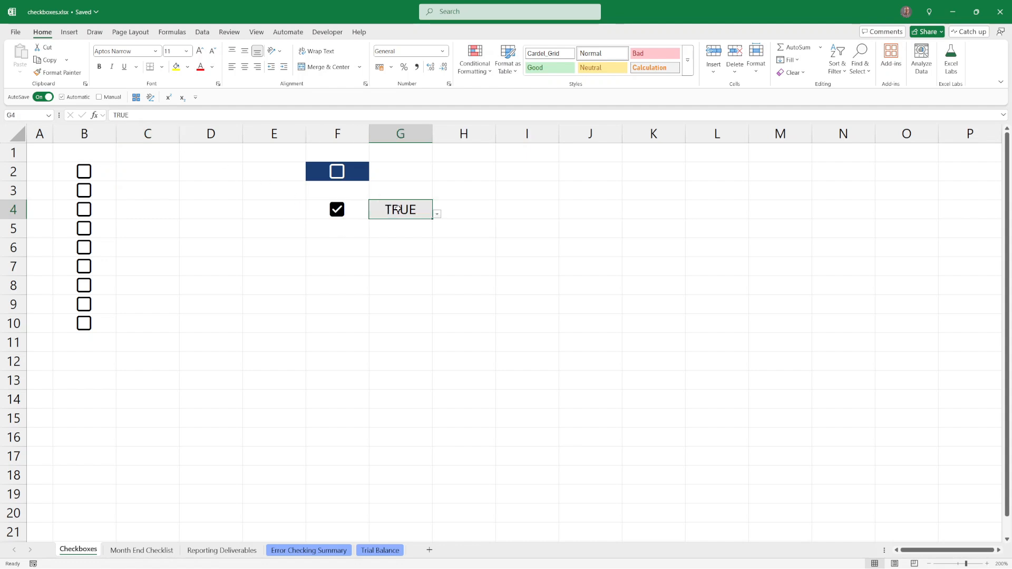
click(436, 215)
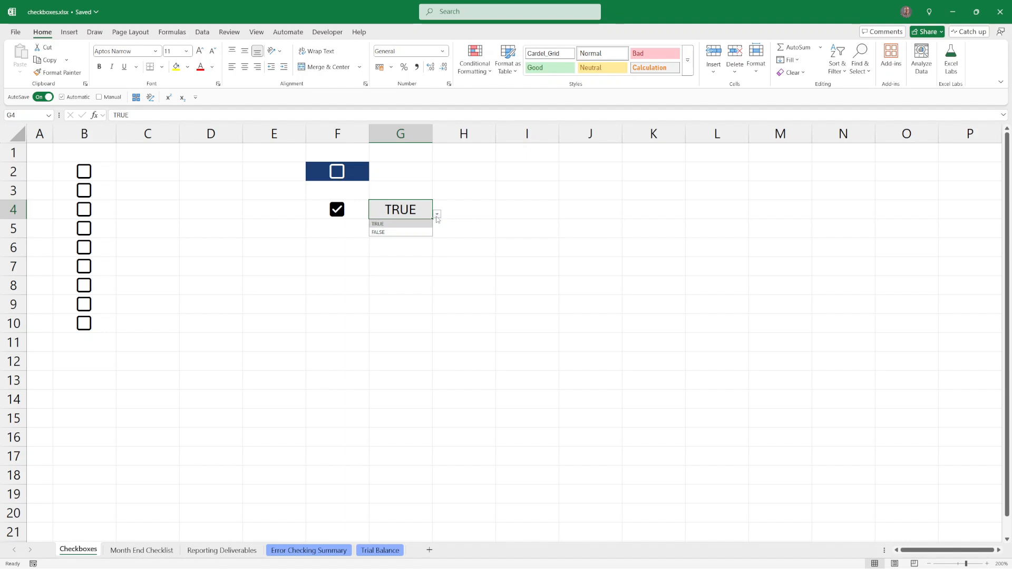
key(Down)
key(Return)
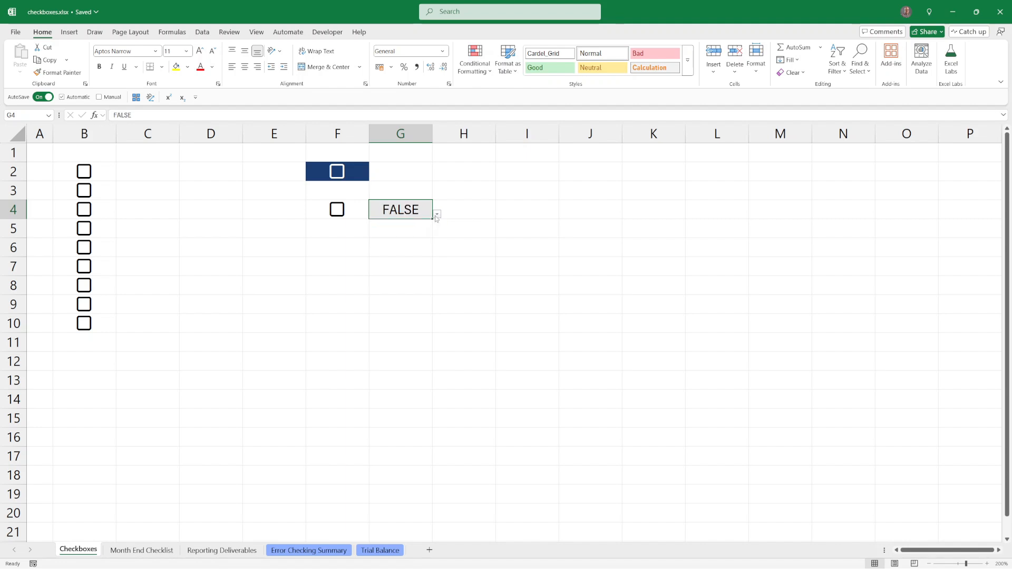
click(437, 215)
key(Up)
key(Return)
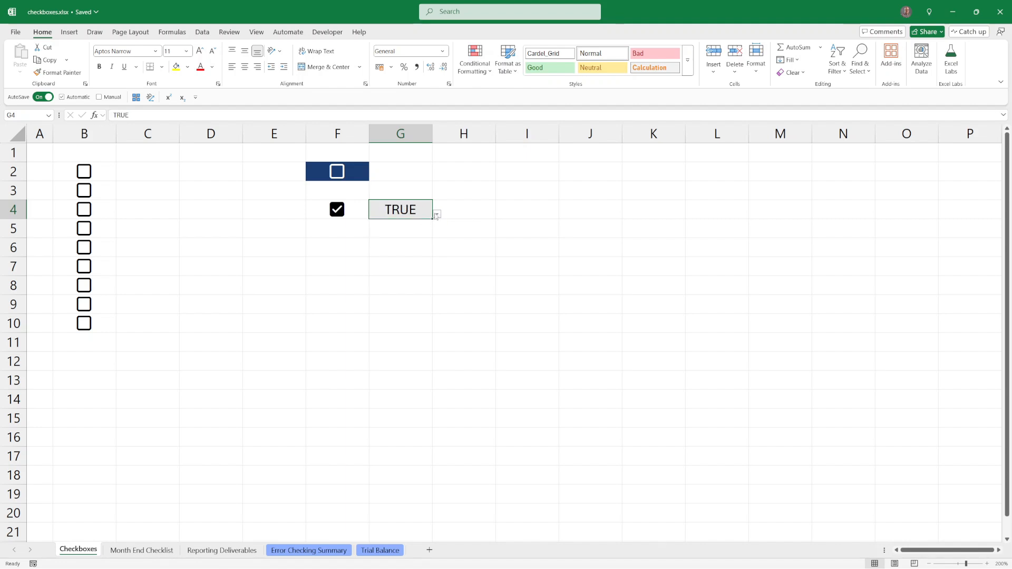
click(437, 215)
click(419, 231)
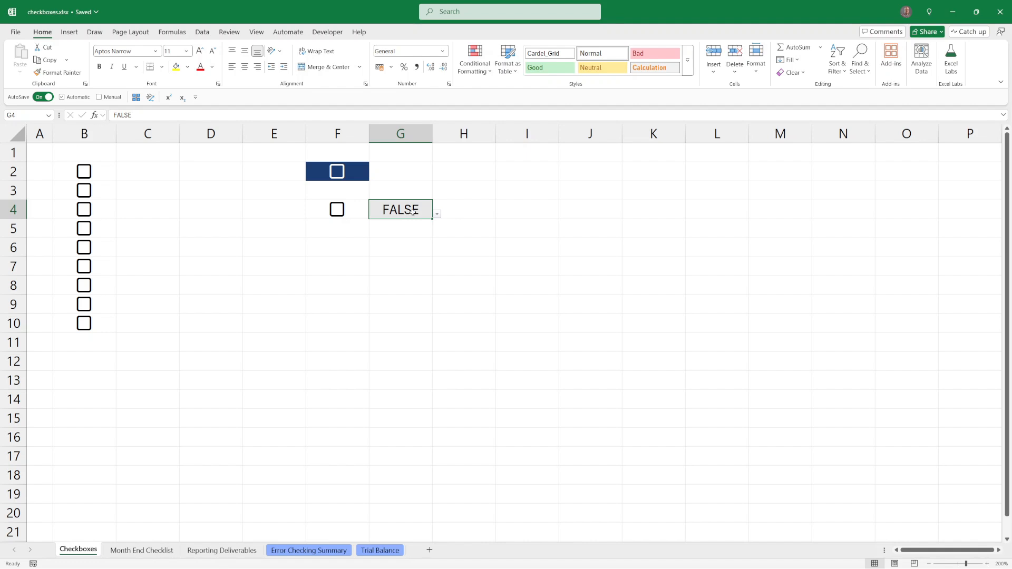
click(437, 216)
click(417, 224)
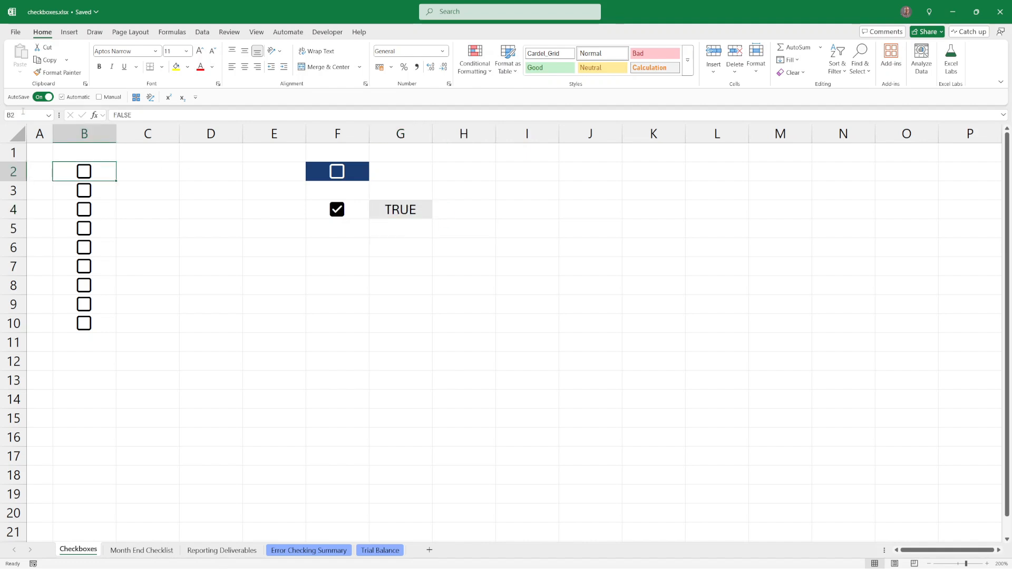
Clear the FALSE value from checkbox cell B2, and toggle the checkbox until it holds FALSE again.
double_click(122, 115)
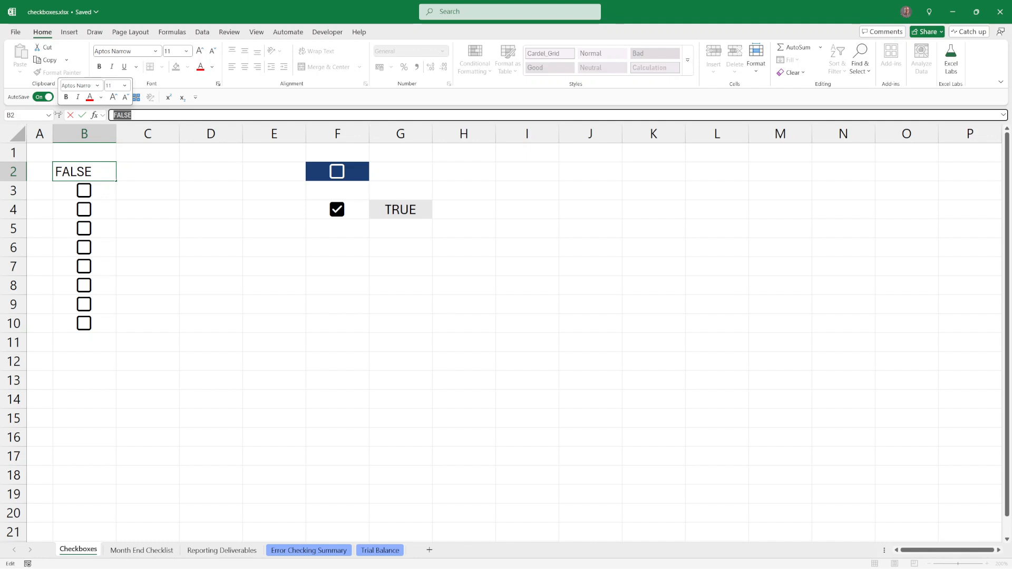
key(BackSpace)
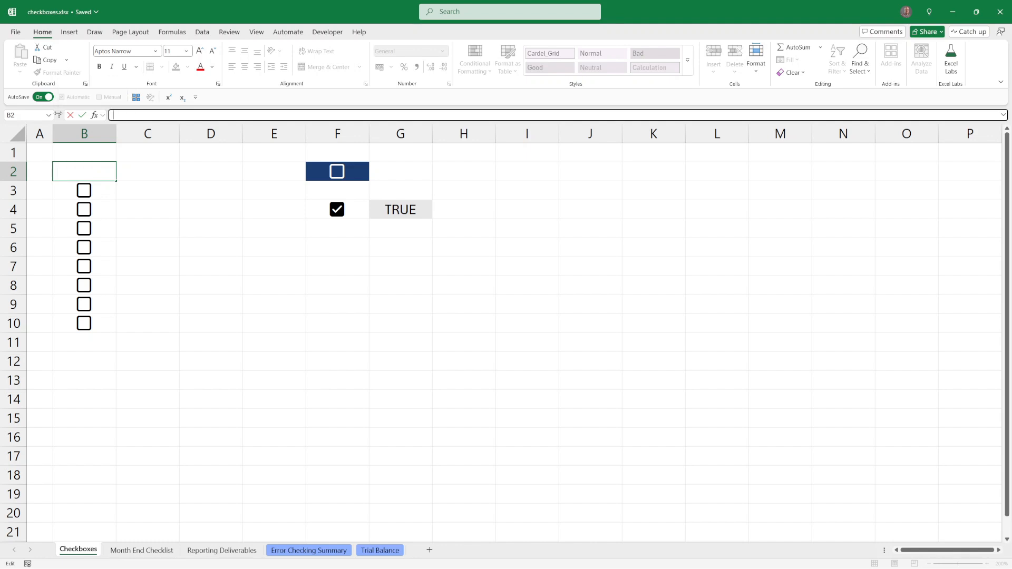
key(Return)
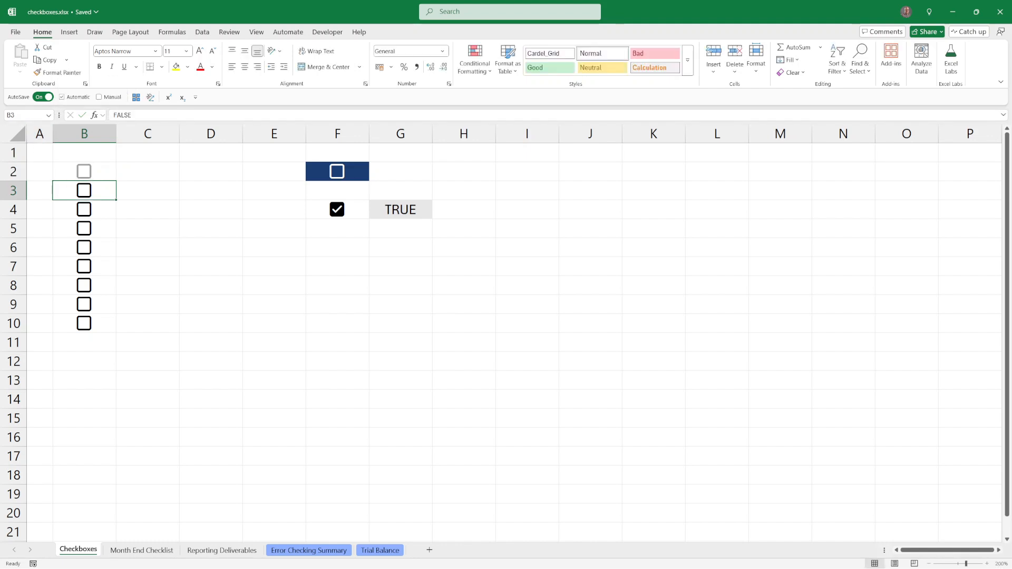
click(103, 172)
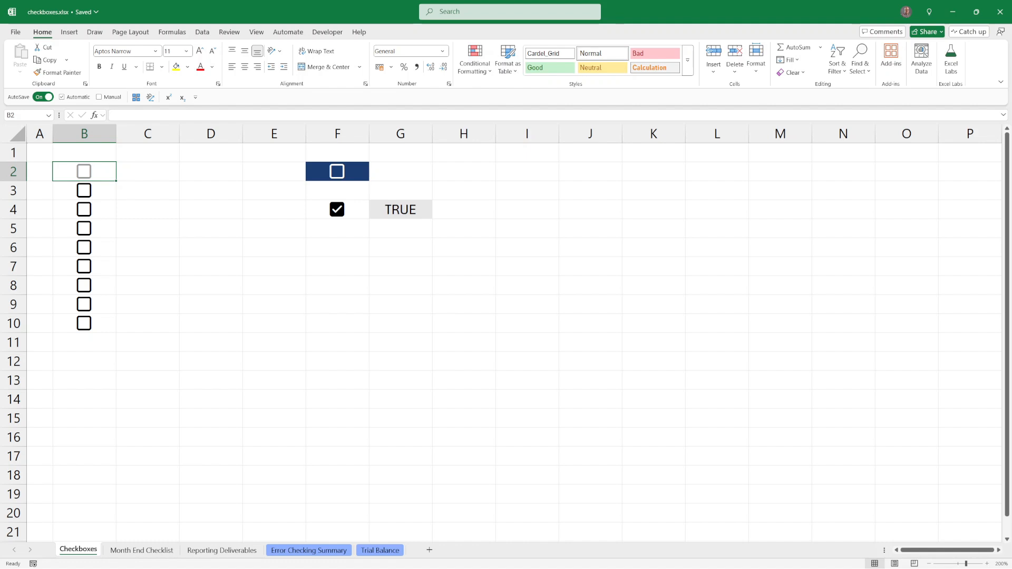
key(space)
key(space)
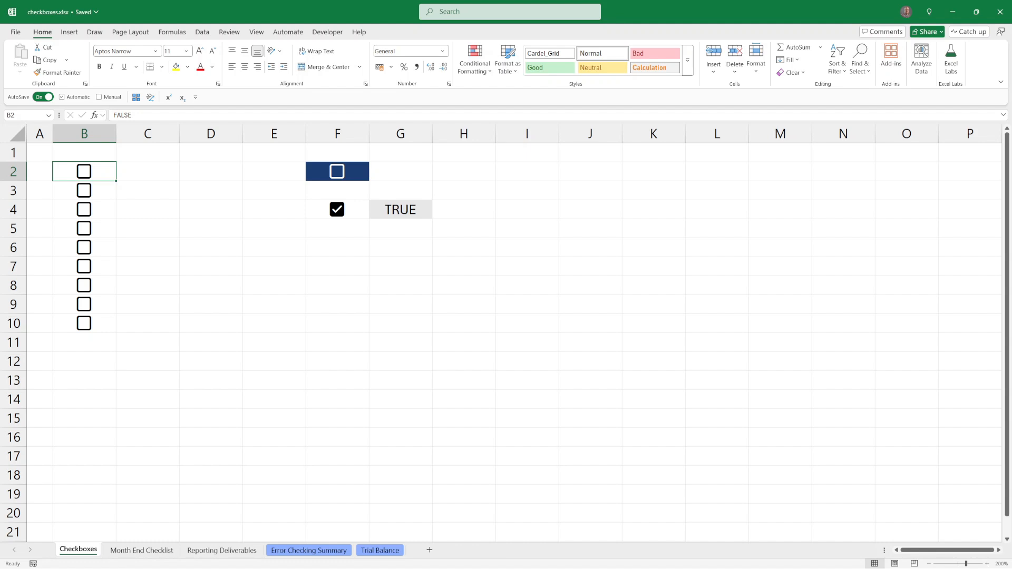
Tick the checkbox in the dark blue cell F2 and clear its tick again.
click(365, 178)
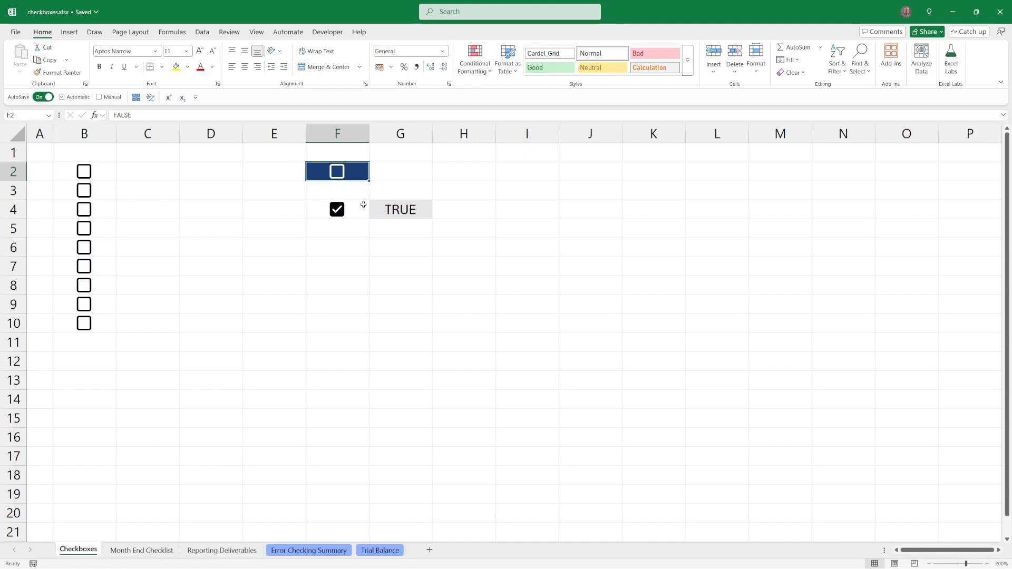
click(335, 172)
click(333, 178)
Format checkbox cell B2 with a light green fill and a yellow font colour, and toggle its checkbox.
click(101, 170)
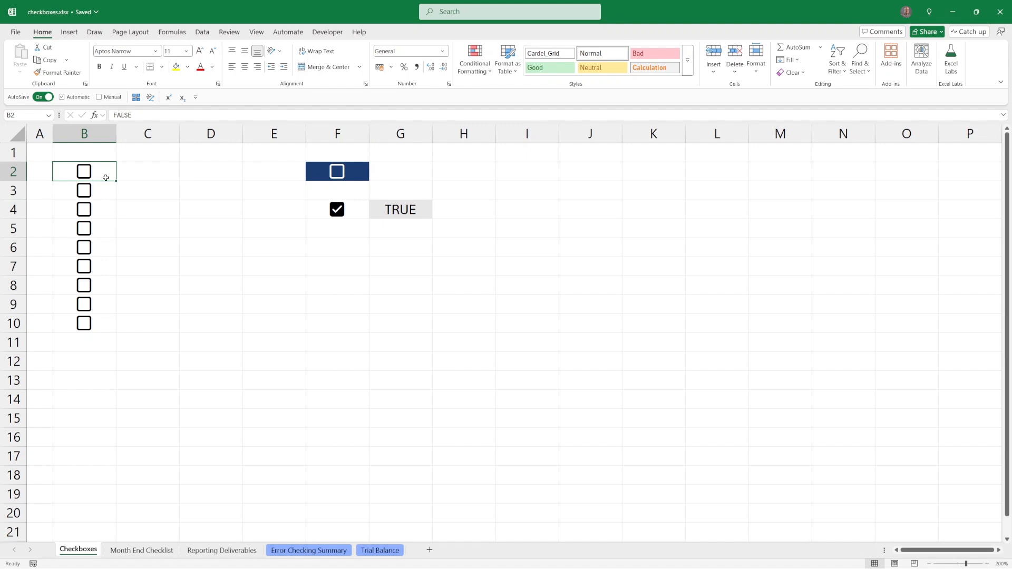
right_click(105, 175)
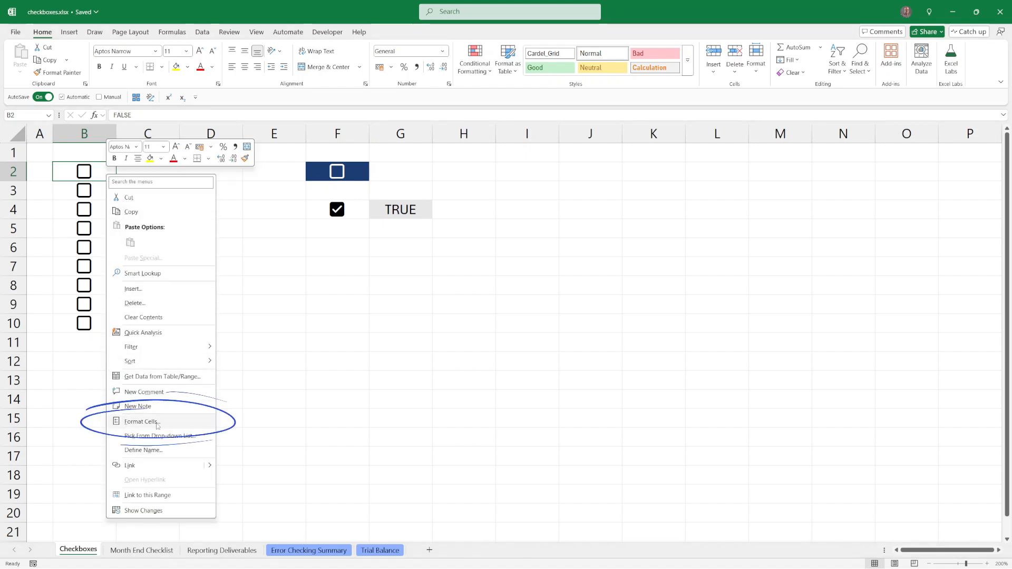
click(57, 171)
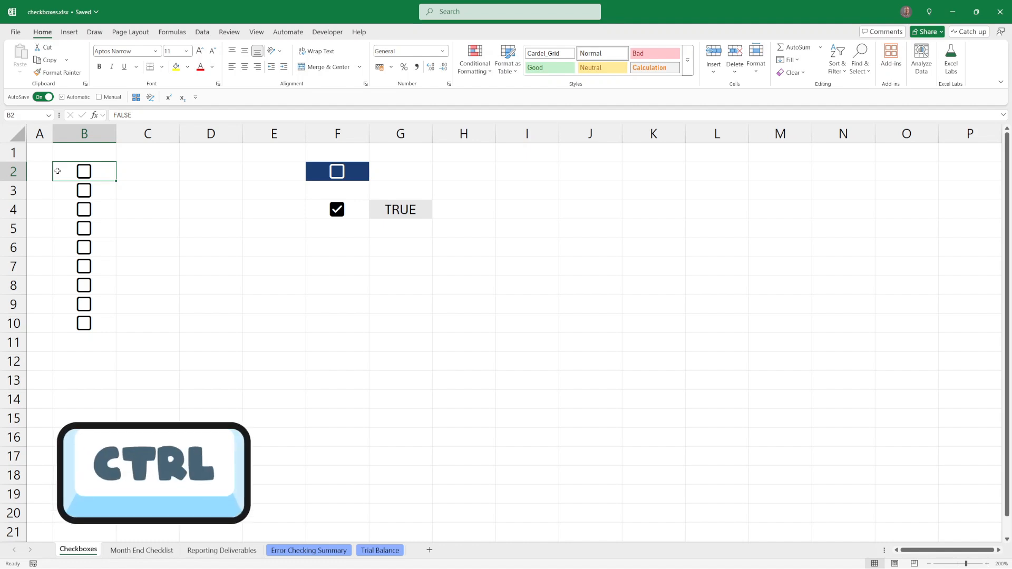
key(ctrl+1)
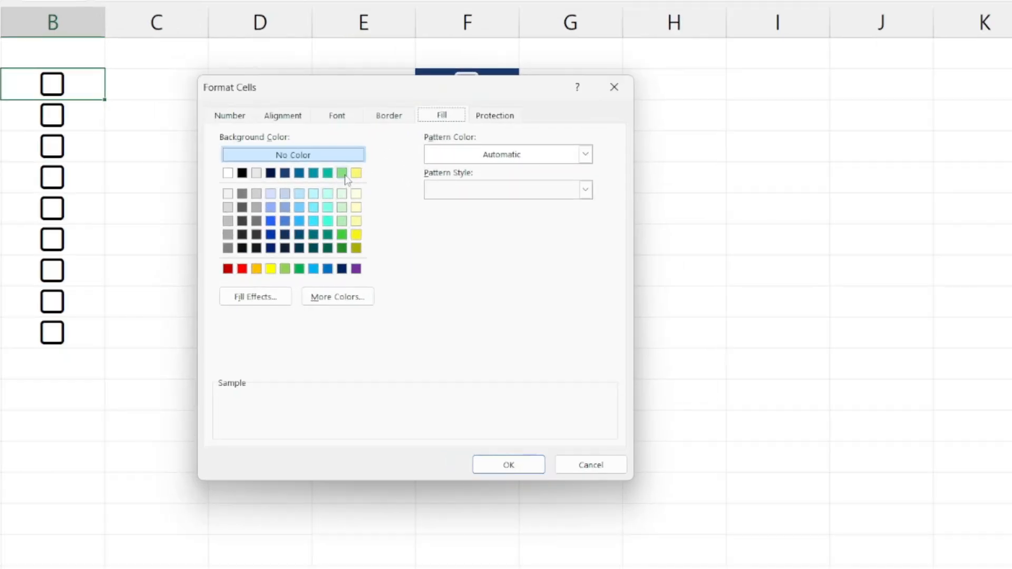
click(341, 174)
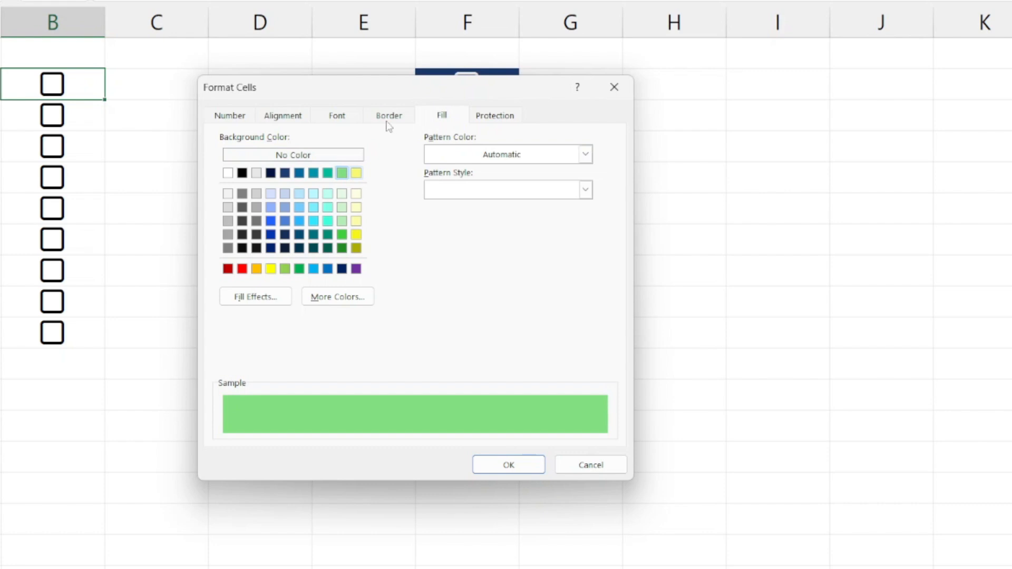
click(322, 117)
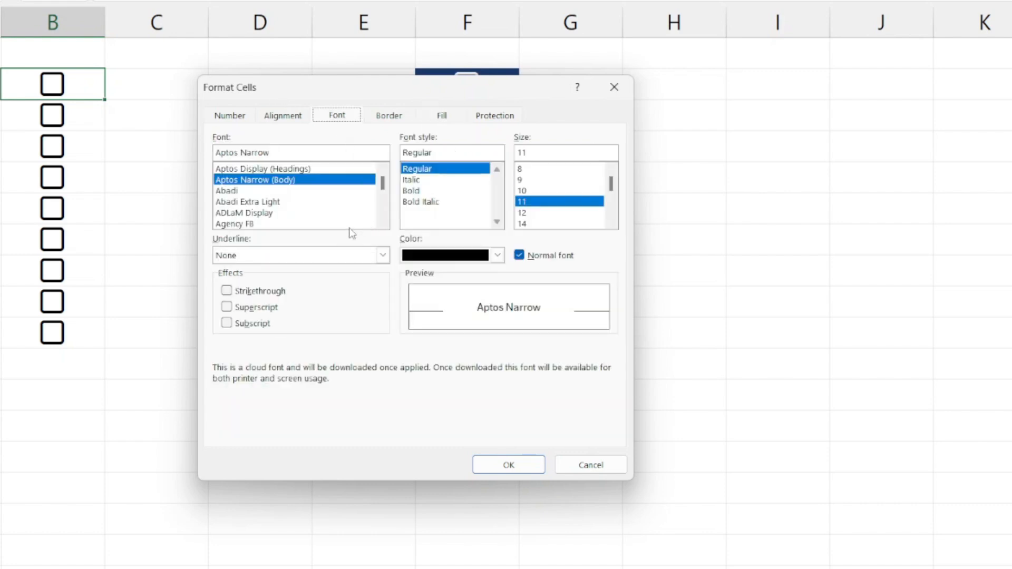
click(497, 255)
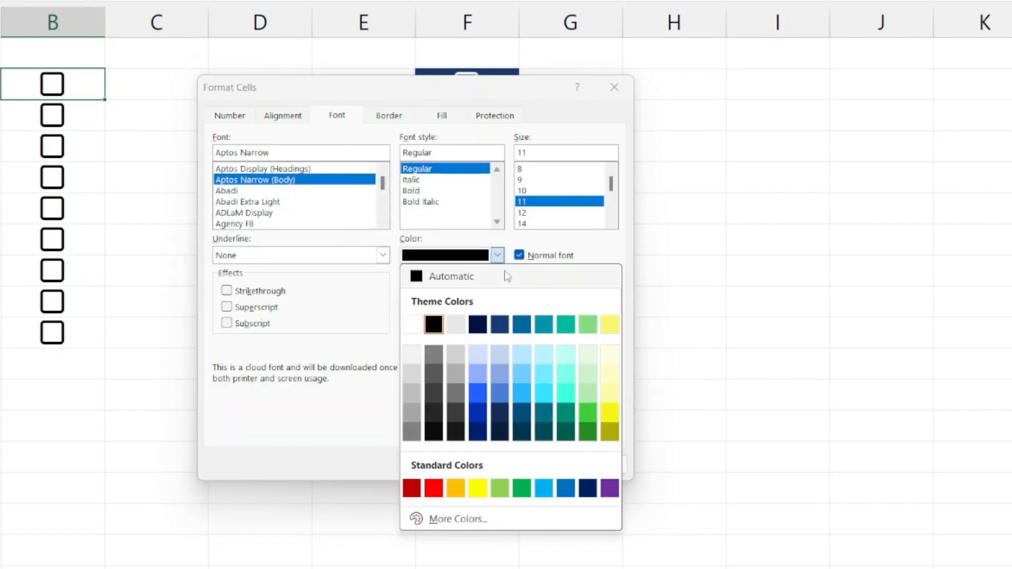
click(610, 330)
click(542, 465)
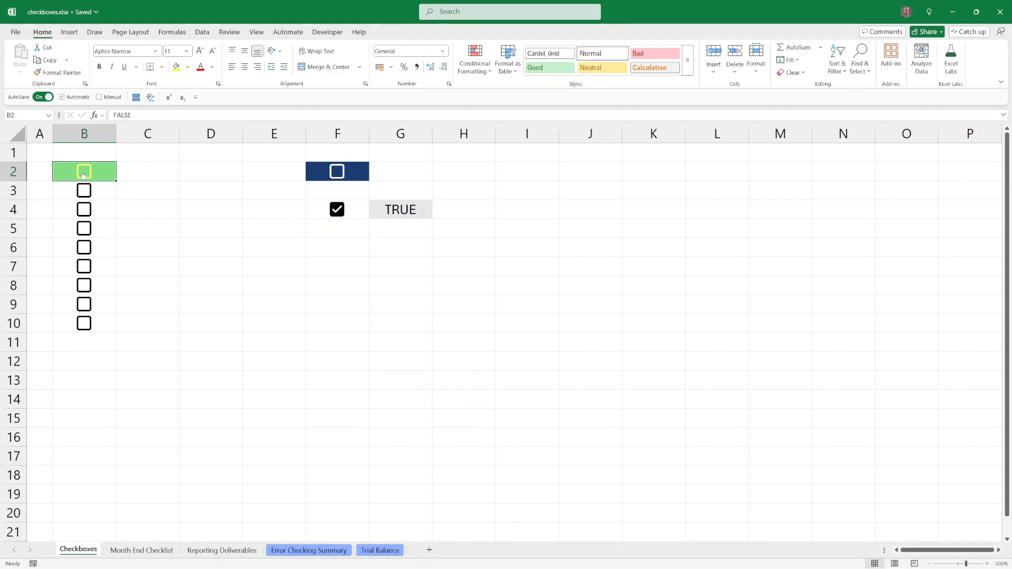
click(51, 83)
click(85, 173)
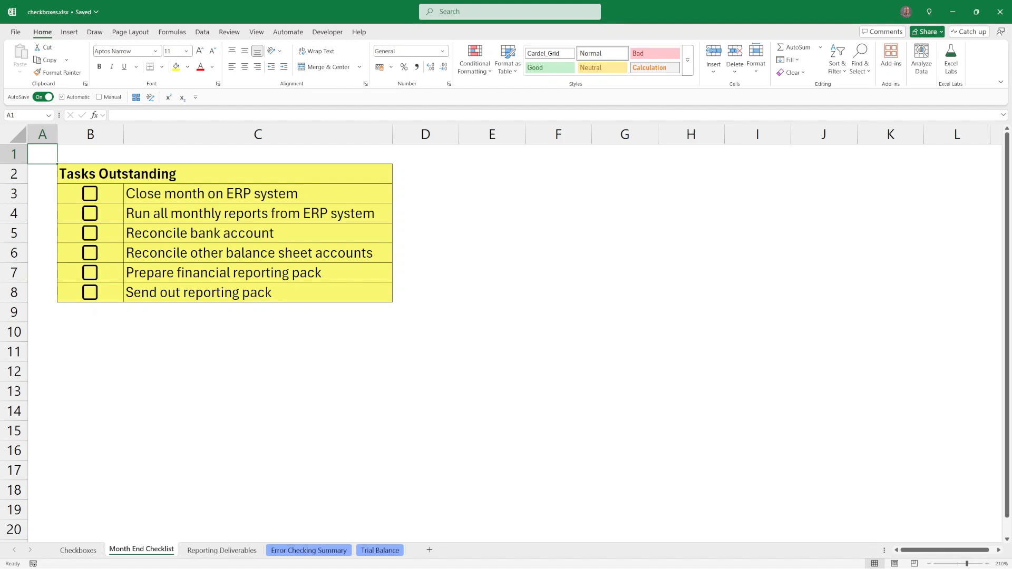
Tick all six task checkboxes in B3:B8 on the Month End Checklist sheet.
click(90, 196)
click(90, 217)
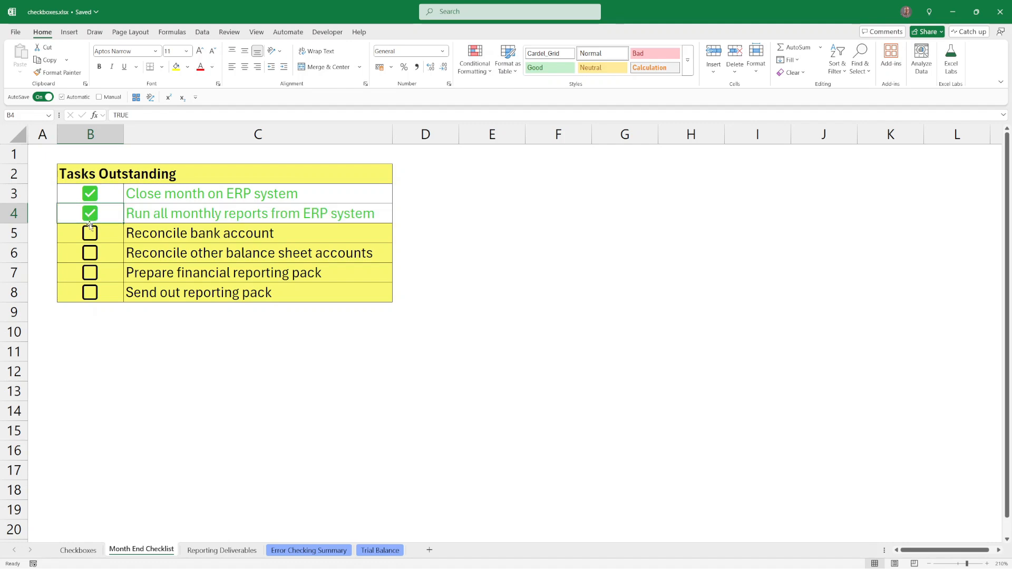
click(90, 235)
click(90, 255)
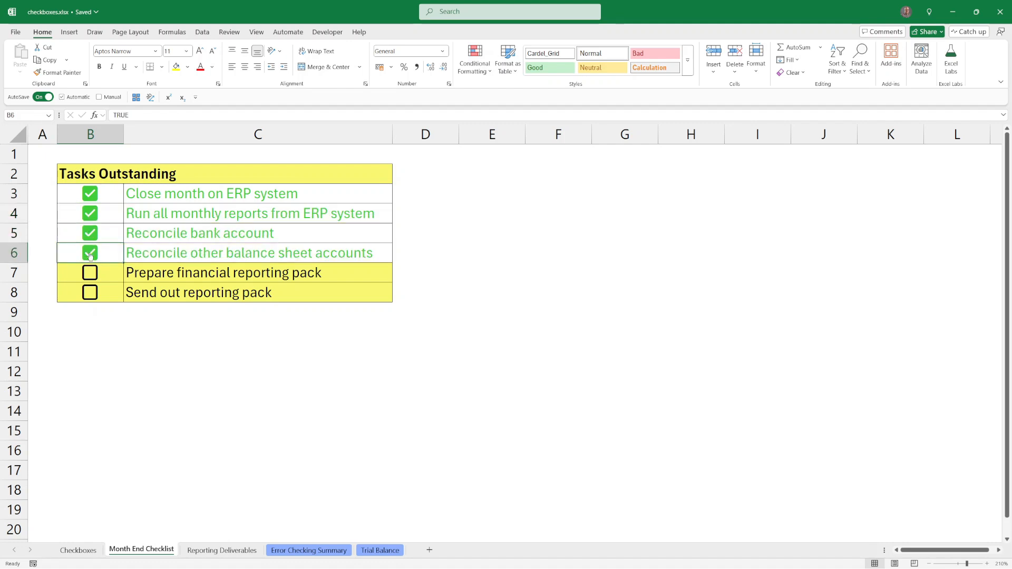
click(89, 274)
click(90, 294)
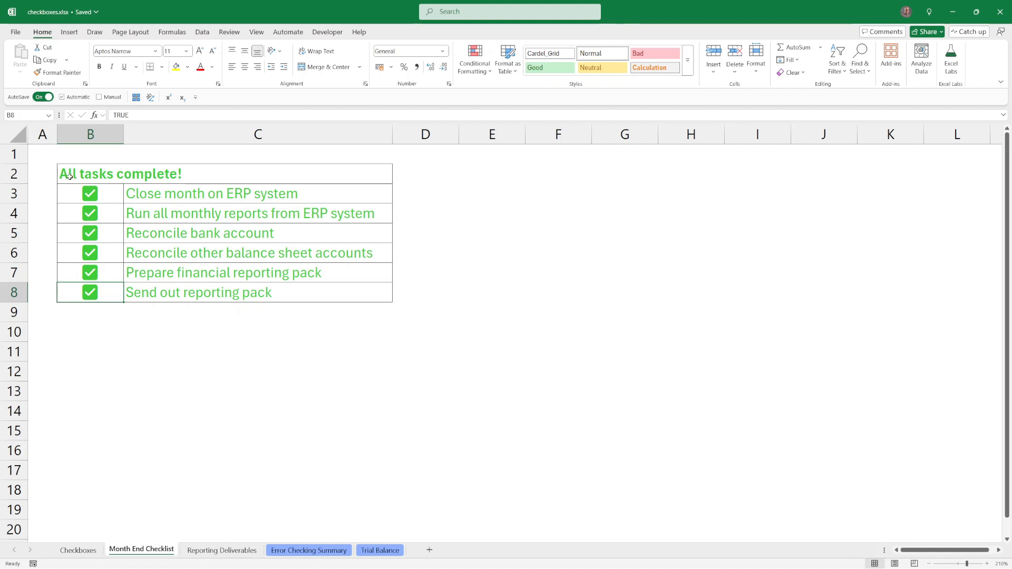
Clear the ticks of all six task checkboxes from B3 down to B8.
click(88, 195)
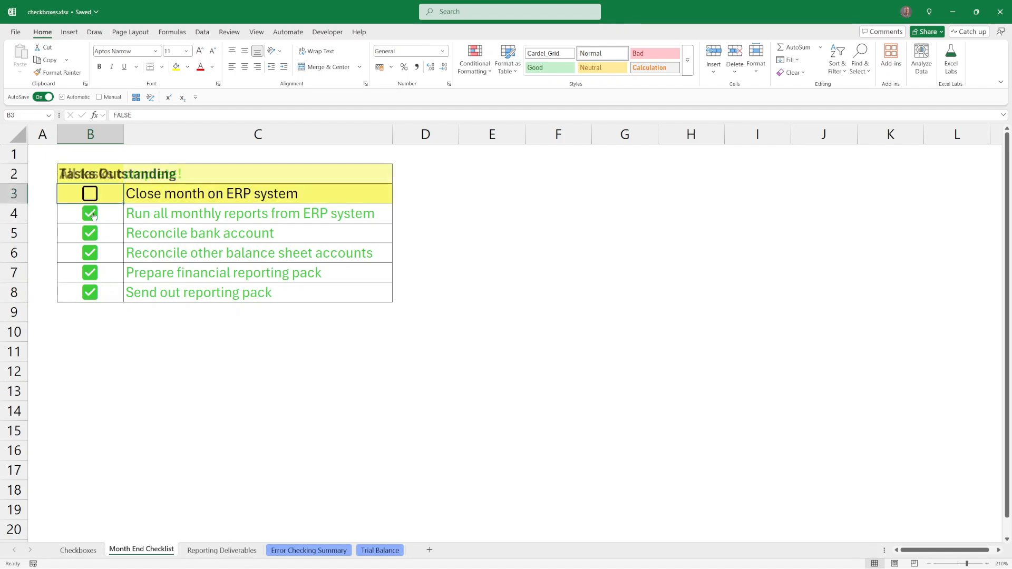
click(89, 214)
click(90, 233)
click(89, 253)
click(90, 272)
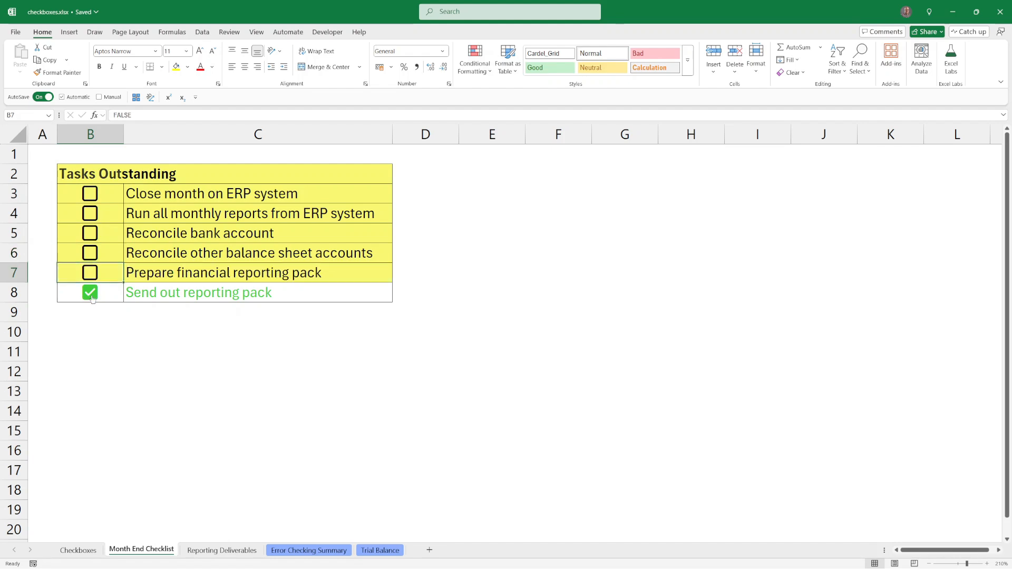
click(90, 293)
Inspect the checkbox cells B3:B8, the task descriptions in C3:C8 and the heading formula in B2.
click(116, 192)
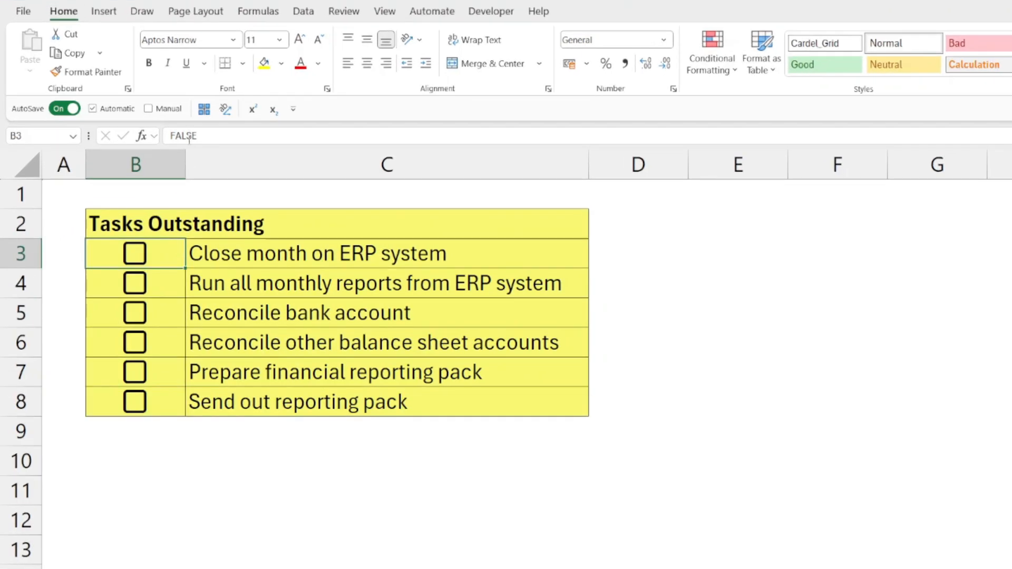
drag(166, 266, 150, 403)
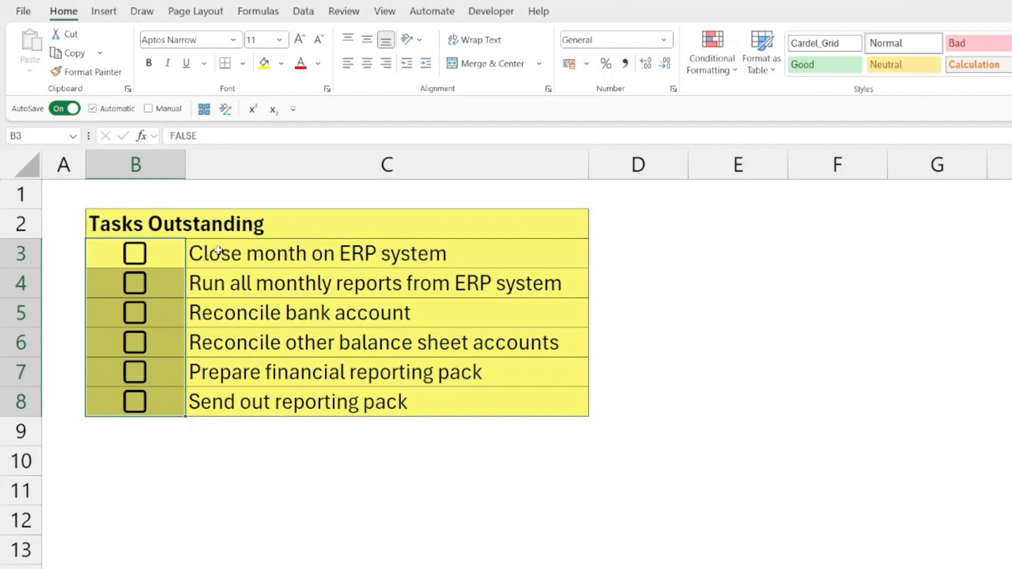
drag(218, 252, 214, 416)
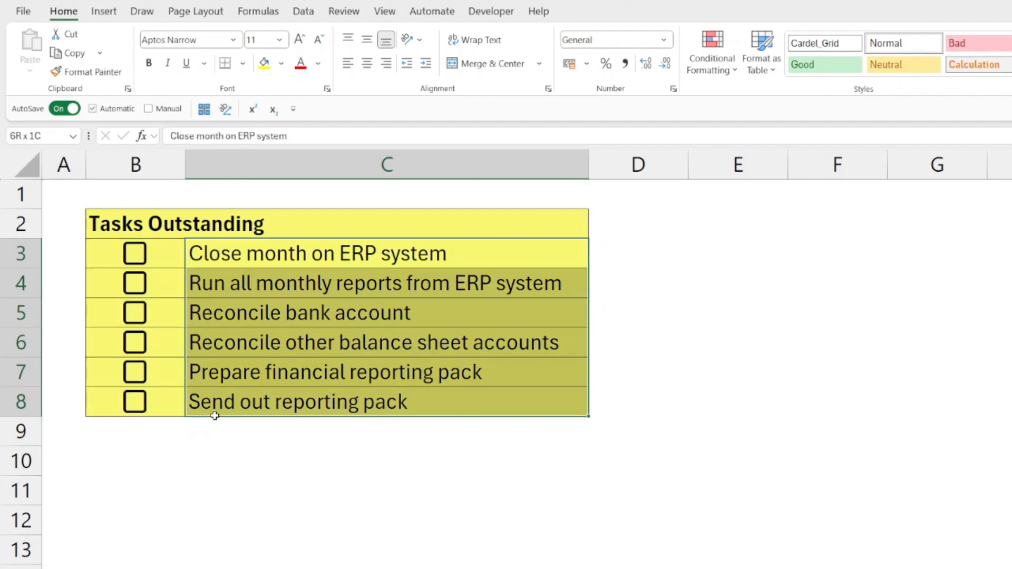
click(98, 222)
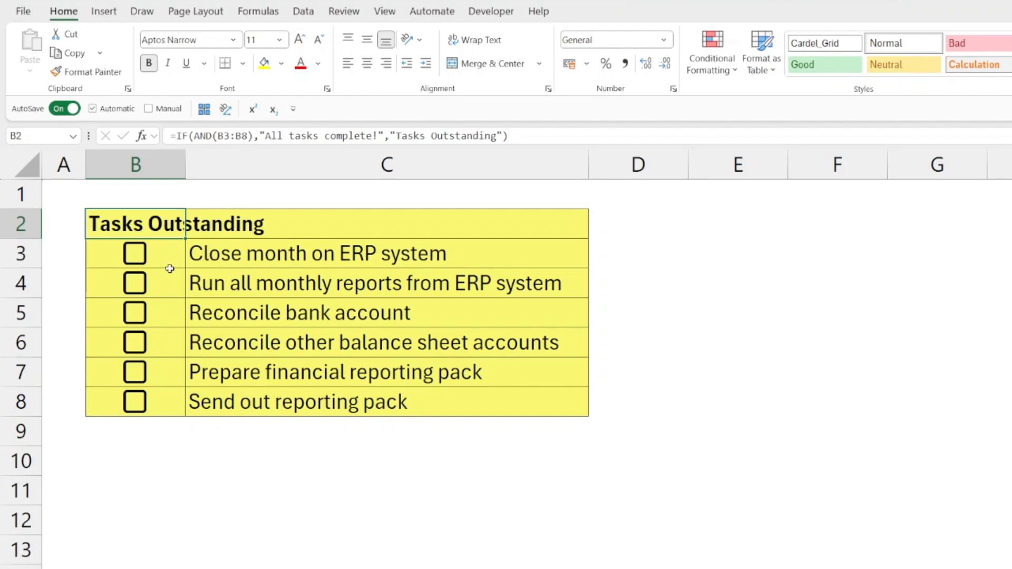
Tick the month-end tasks again from B3 down to B8 to test the heading formula in B2.
click(135, 253)
click(135, 283)
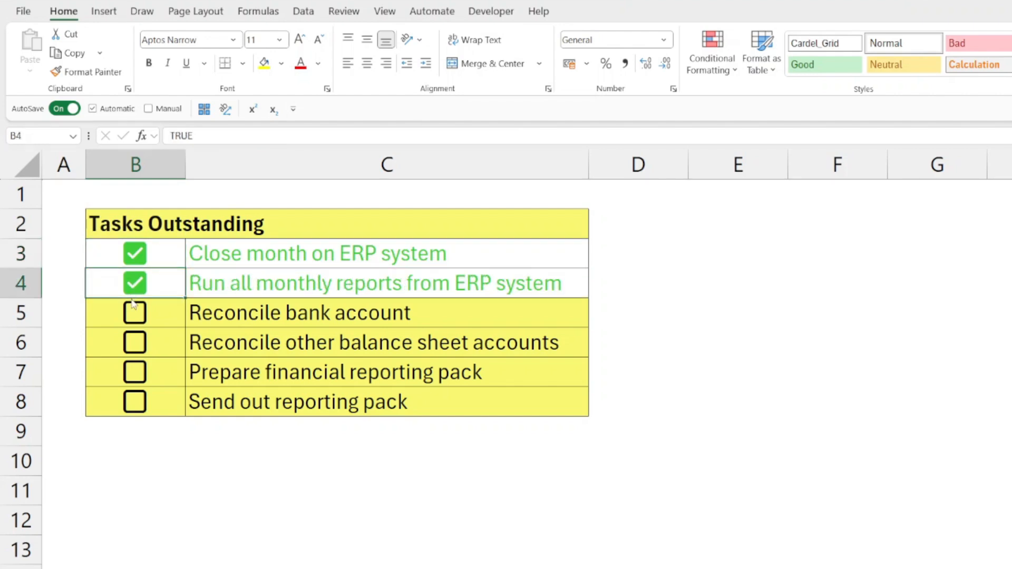
click(135, 313)
click(135, 342)
click(135, 372)
click(135, 402)
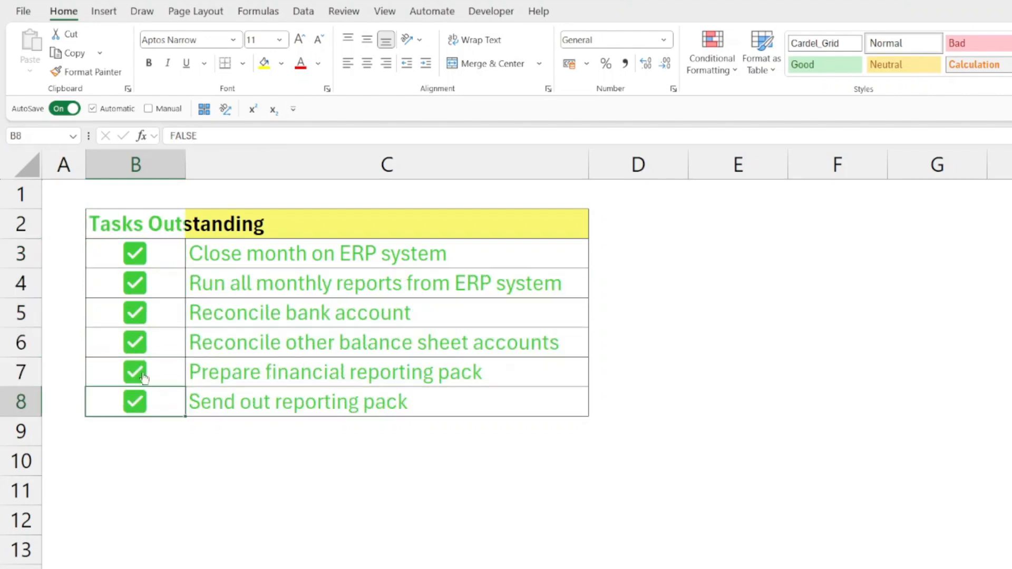
Toggle the checkboxes for "Reconcile other balance sheet accounts" and "Run all monthly reports from ERP system" off and back on.
click(135, 343)
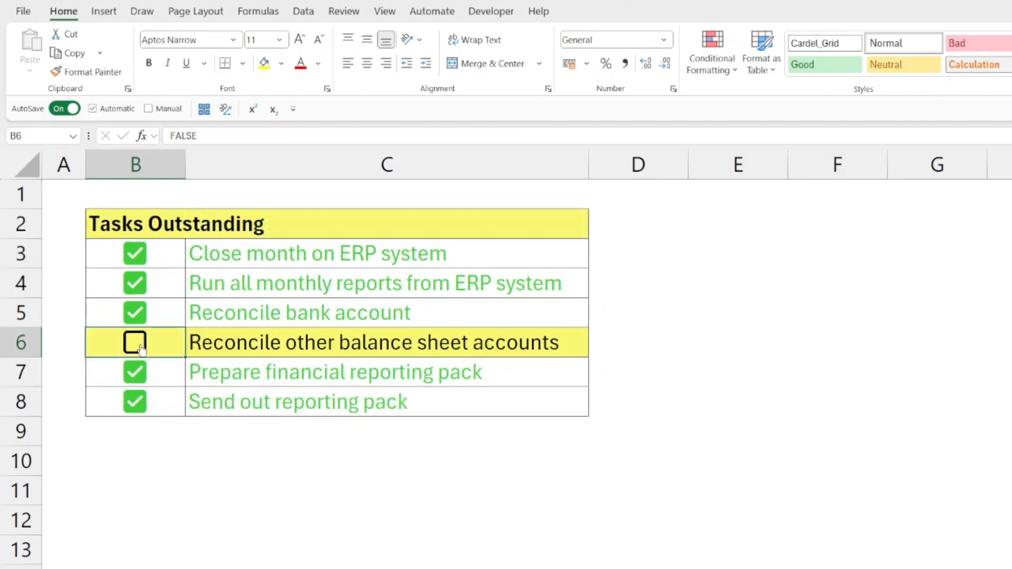
click(135, 343)
click(140, 284)
click(138, 285)
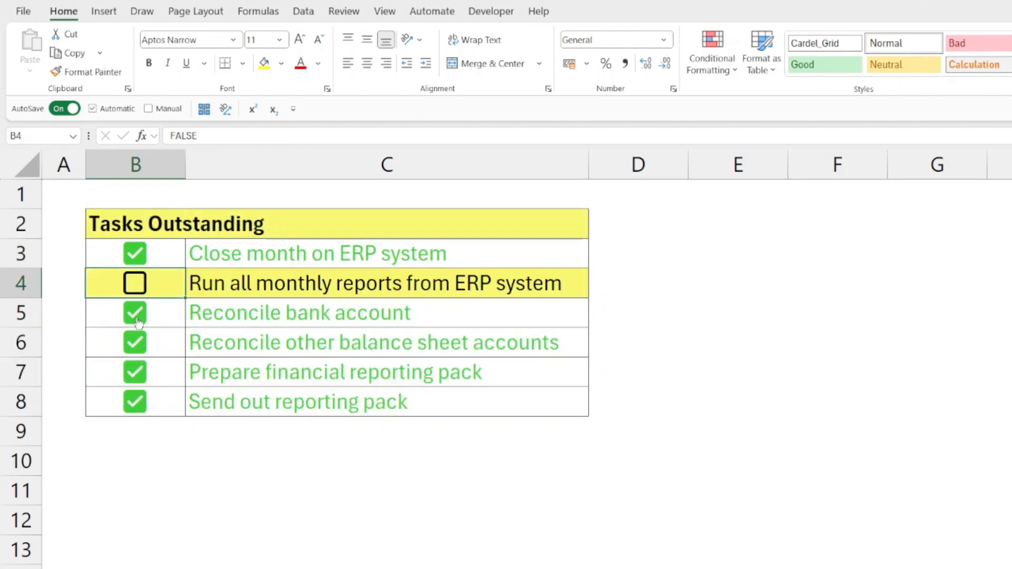
click(135, 284)
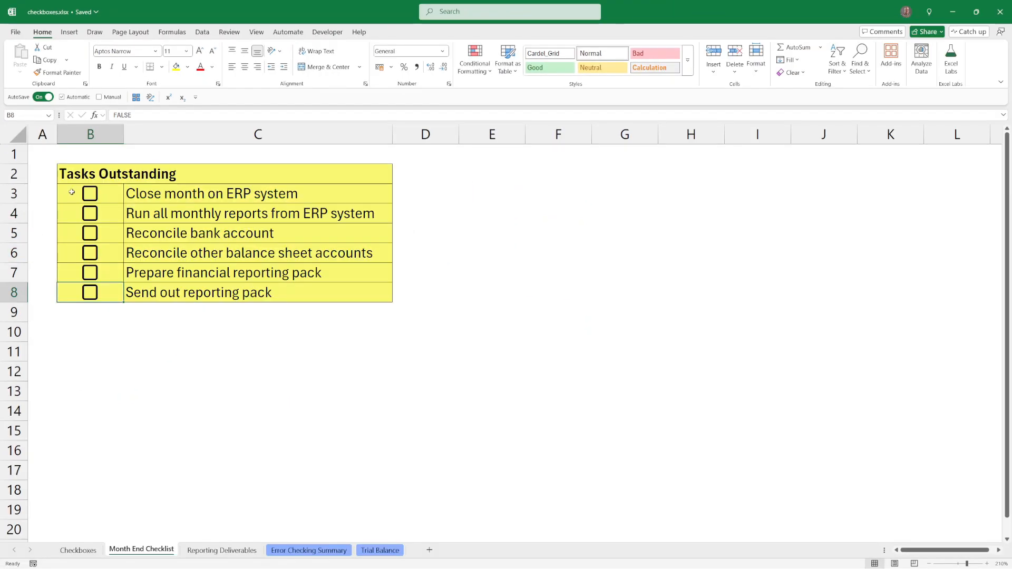
Examine the four conditional formatting rules applied to the checklist range B2:C8, one after another.
drag(136, 226, 368, 394)
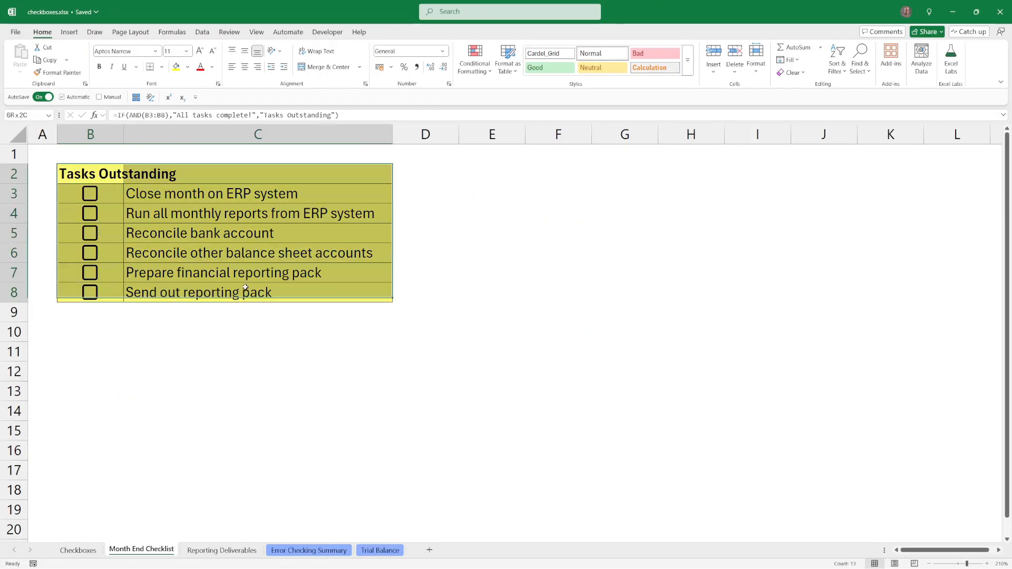
drag(245, 287, 245, 291)
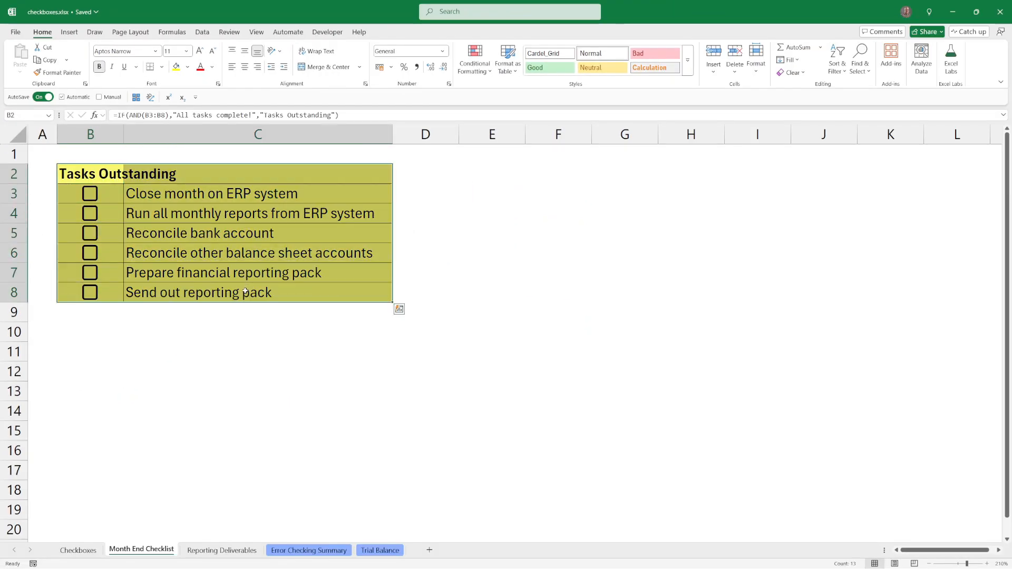
click(475, 61)
click(494, 219)
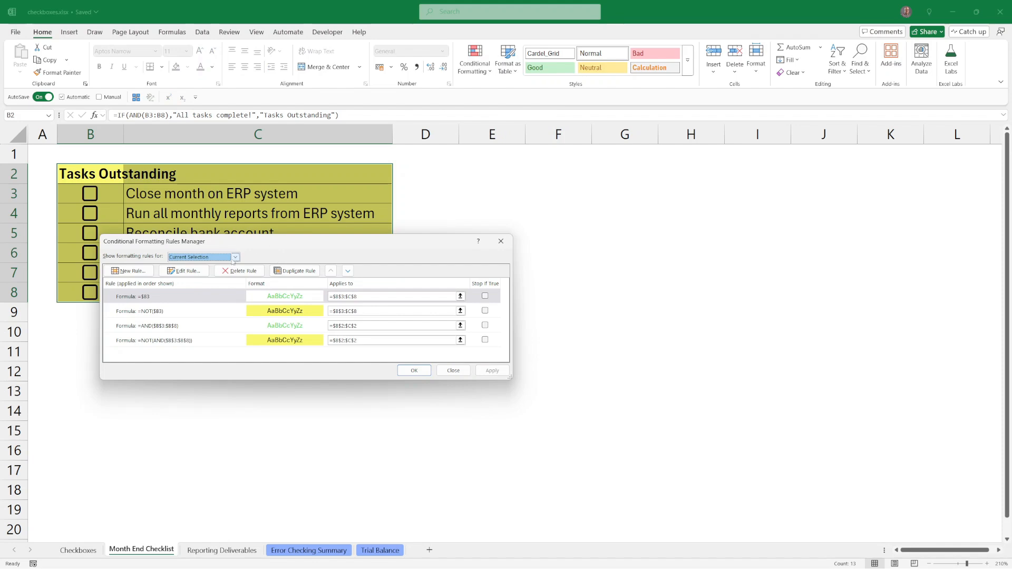
drag(256, 244, 508, 175)
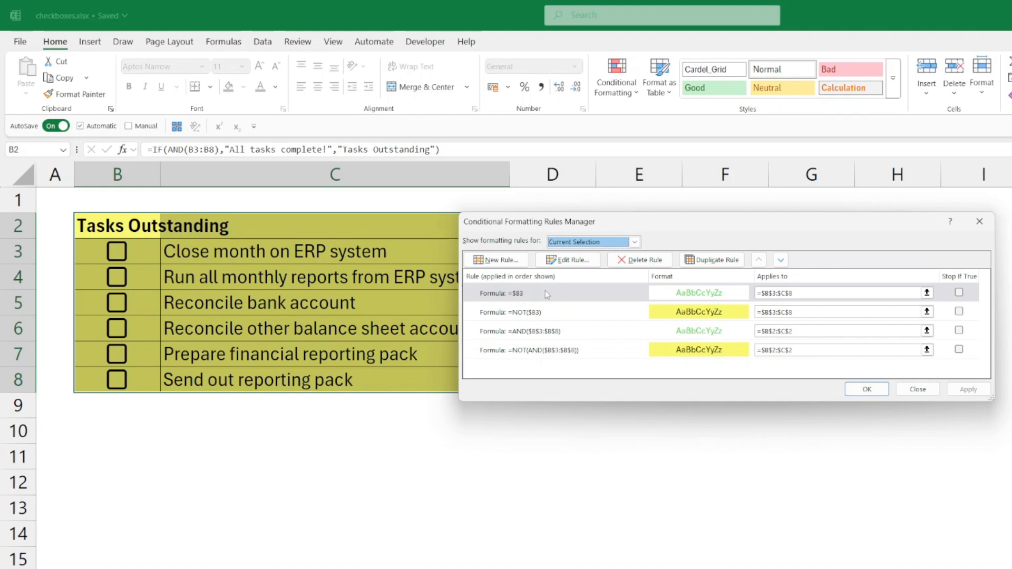
click(592, 316)
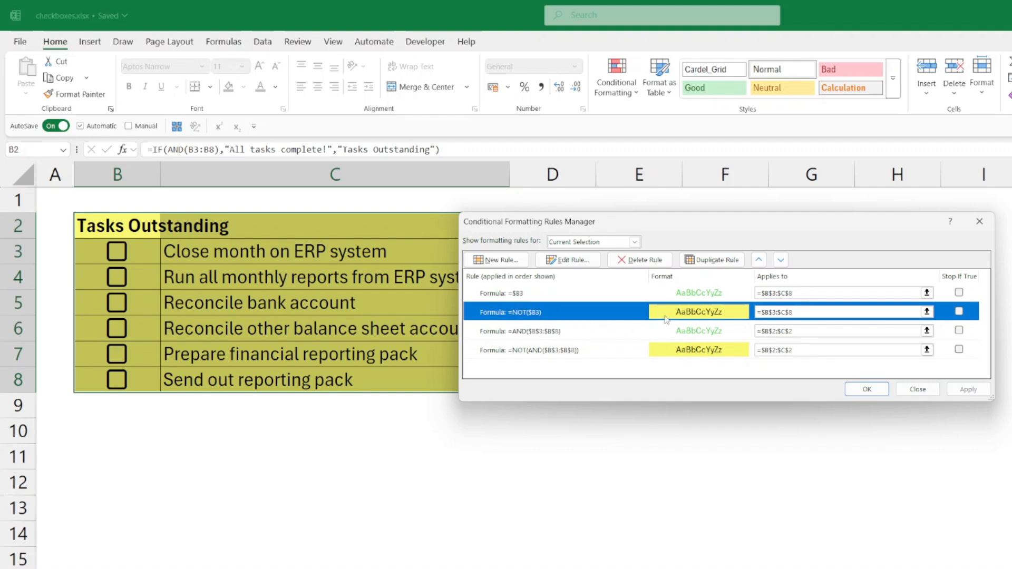
click(581, 332)
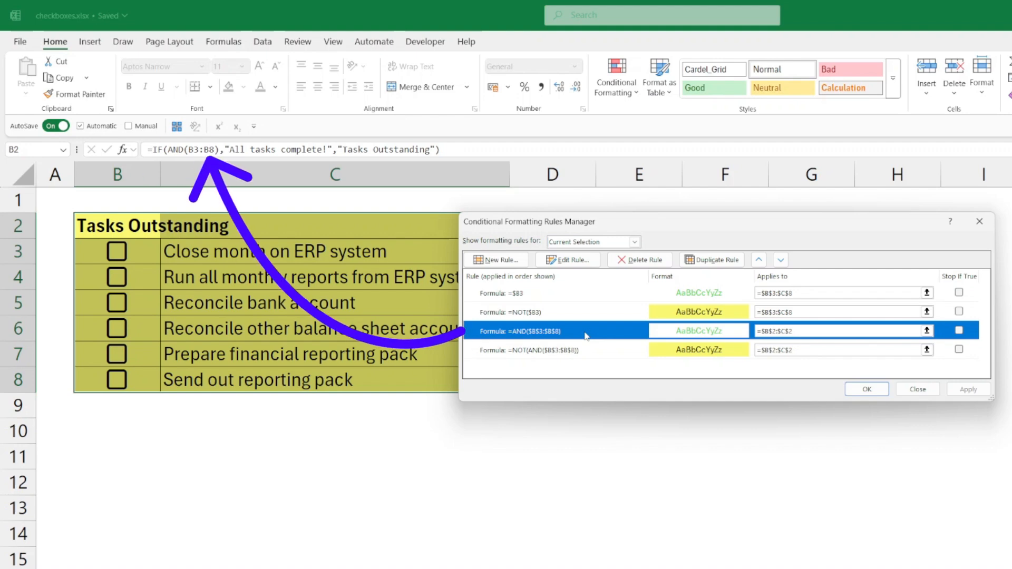
click(577, 351)
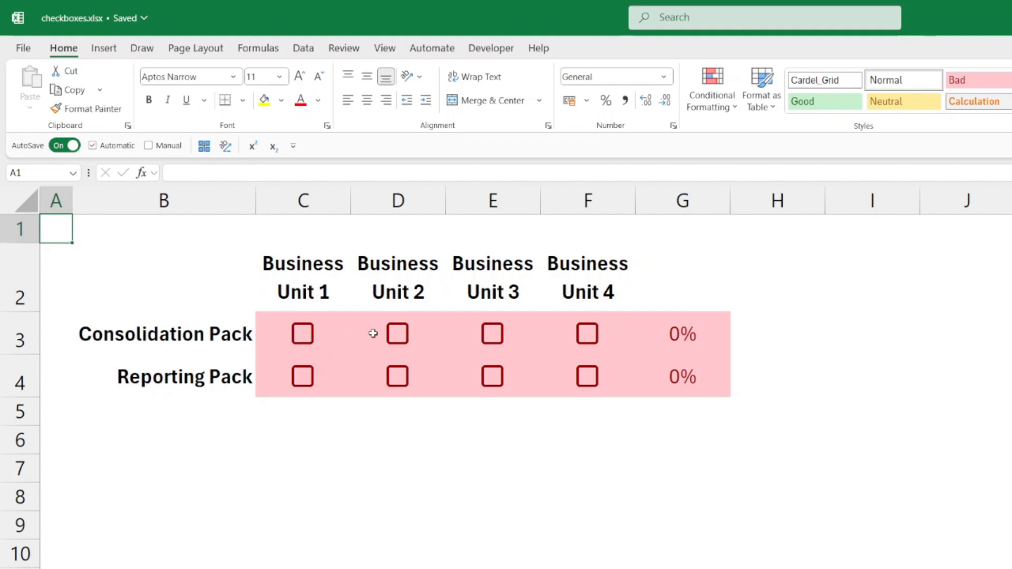
Tick the Consolidation Pack checkboxes for Business Units 2, 3, 4 and 1 on the Reporting Deliverables sheet.
click(398, 335)
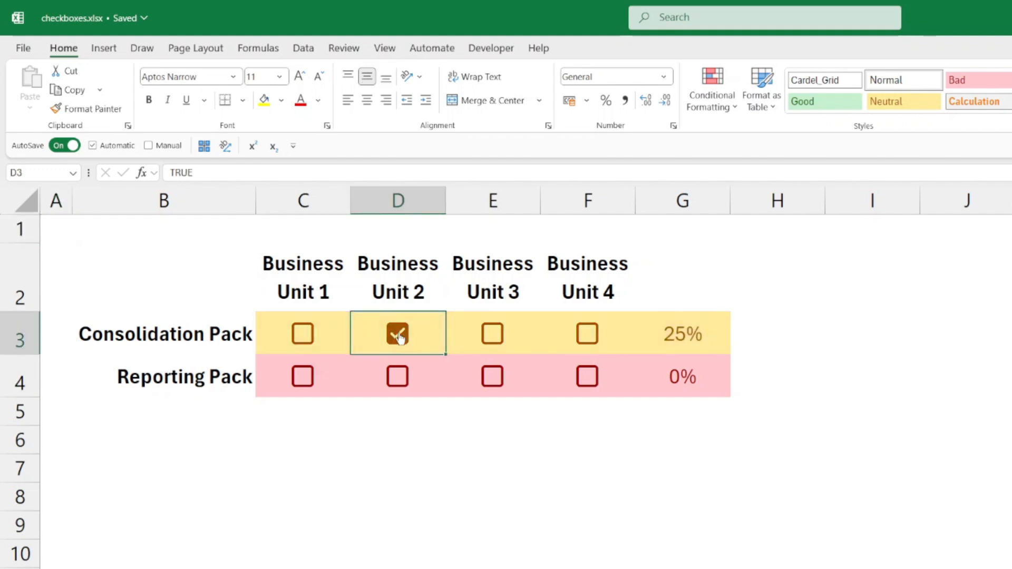
click(493, 336)
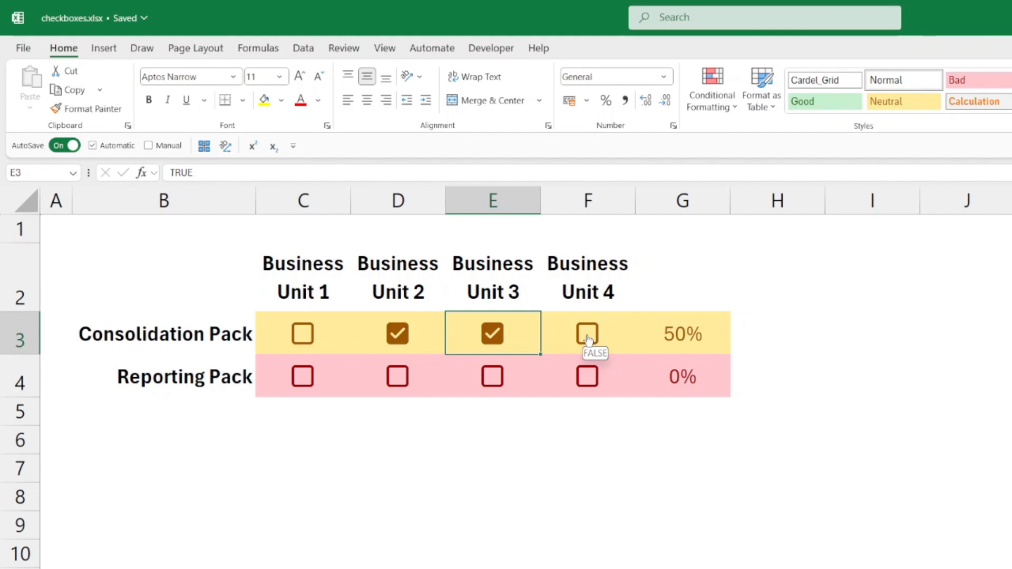
click(588, 336)
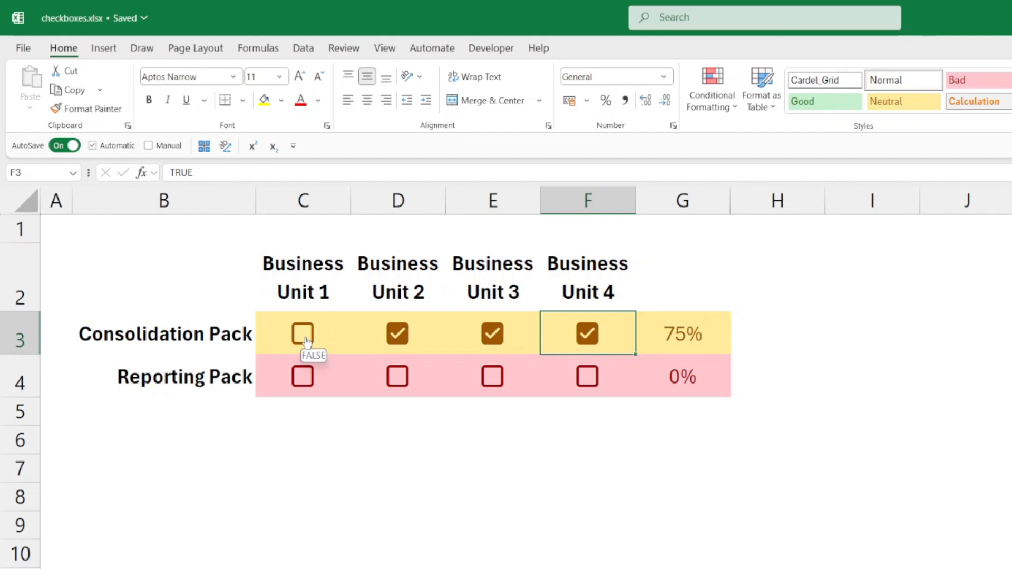
click(305, 340)
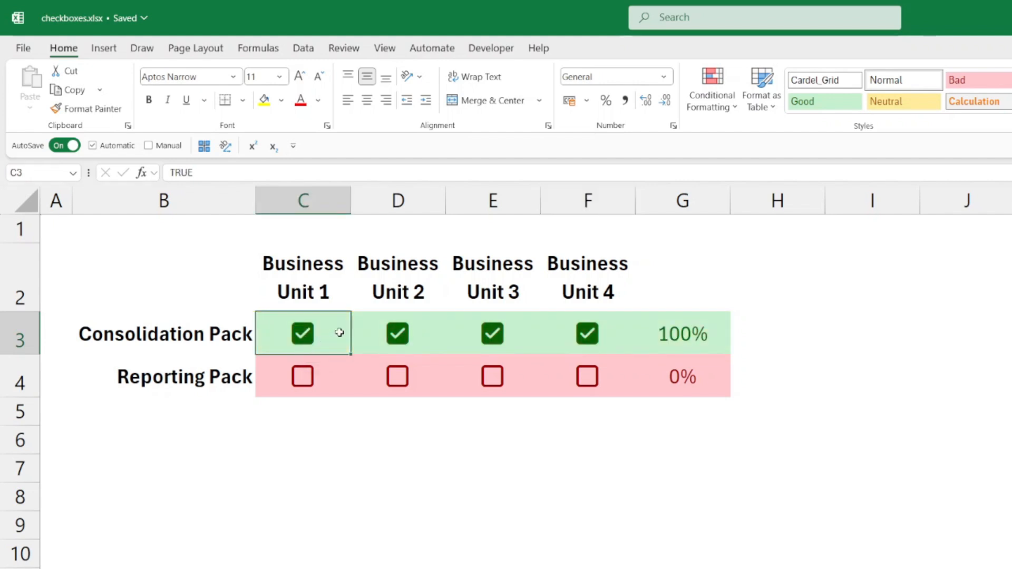
Inspect the checkbox range C3:F3 and the percentage formula in G3, and clear the Consolidation Pack ticks for Business Units 4 and 3.
drag(339, 332, 590, 332)
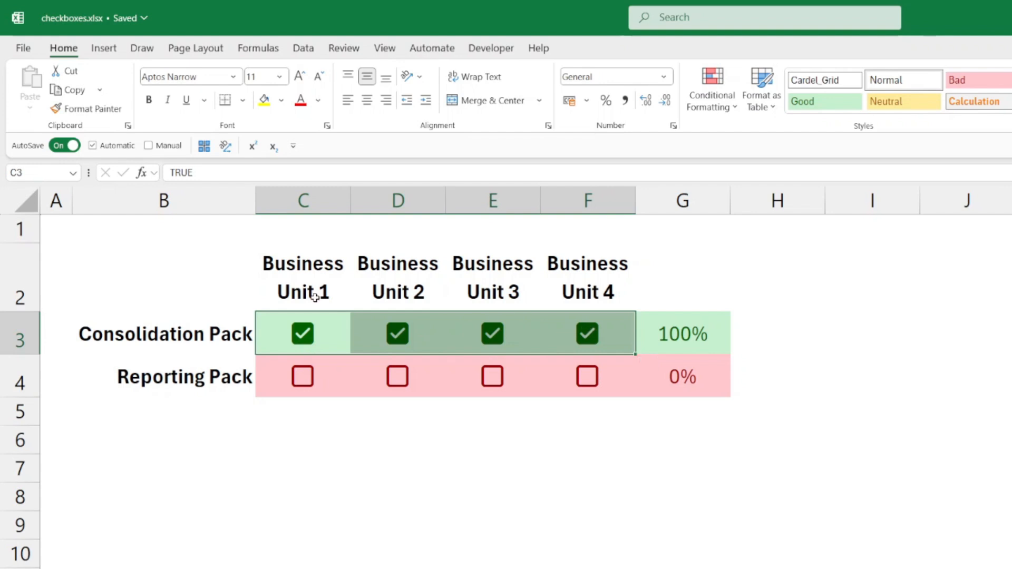
click(713, 346)
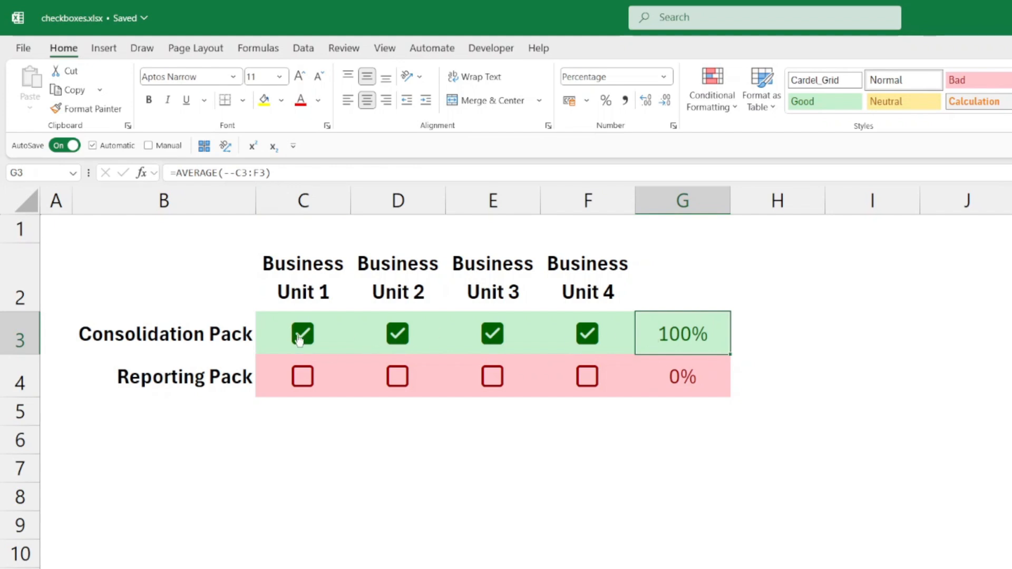
click(588, 337)
click(493, 334)
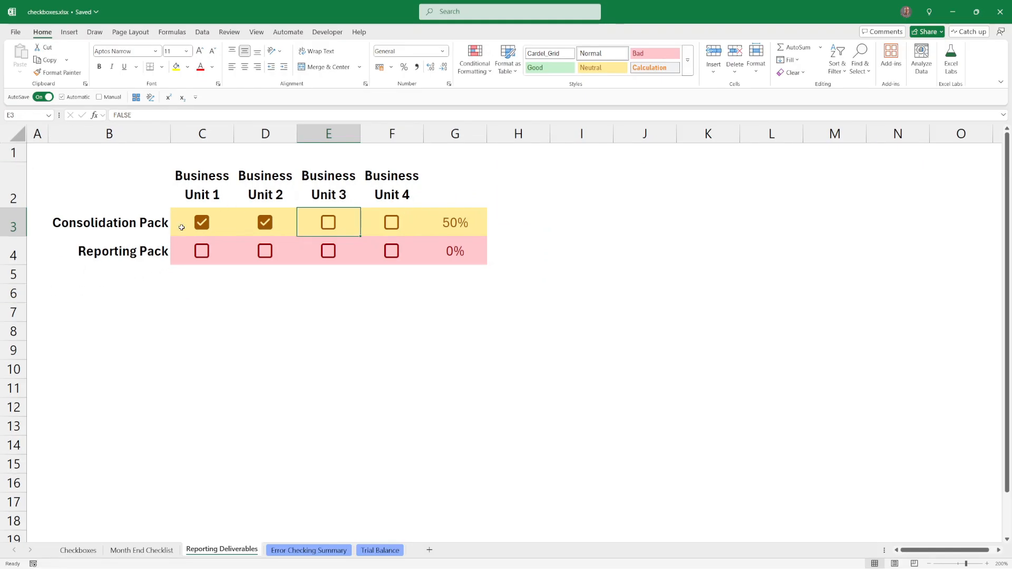
Review the conditional formatting rules for C3:G4, including their formulas, ranges and Stop If True settings.
drag(182, 226, 443, 253)
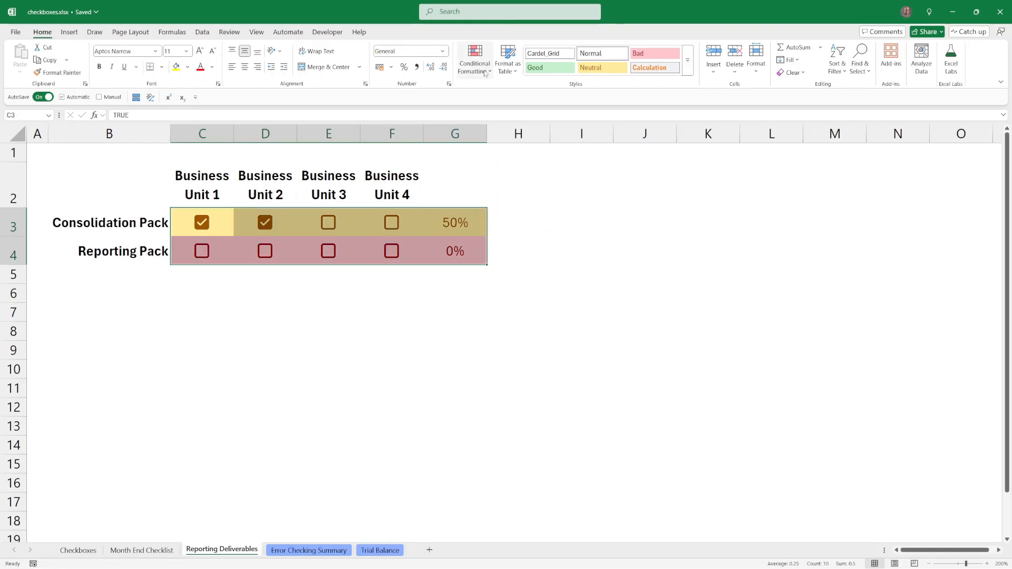
click(474, 58)
click(520, 217)
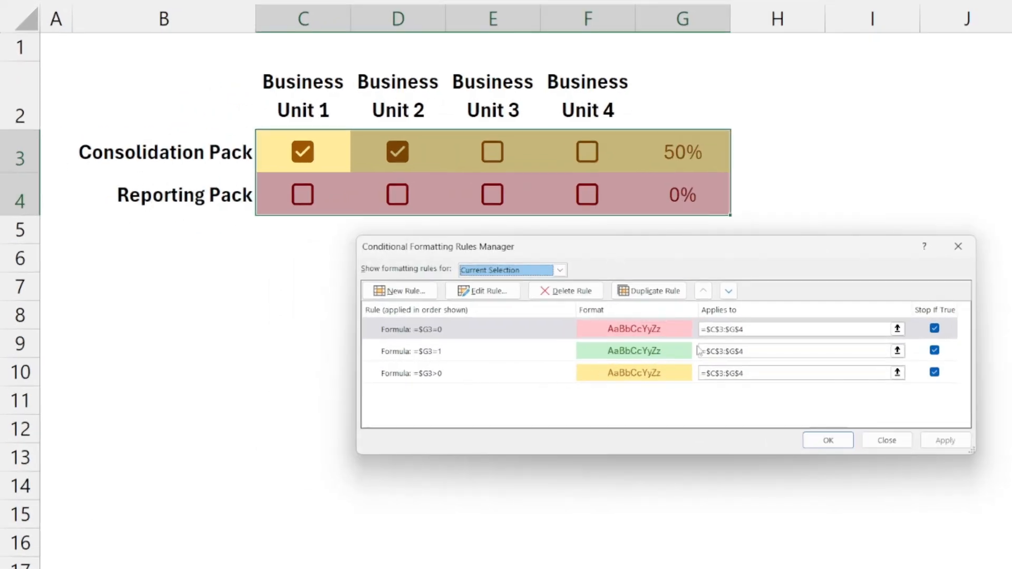
click(725, 329)
click(447, 353)
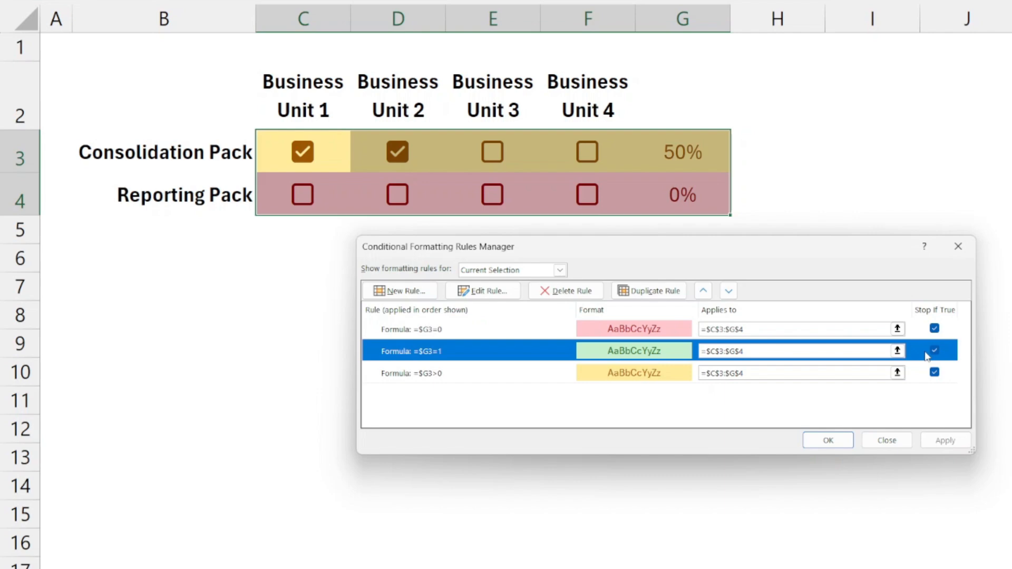
click(489, 375)
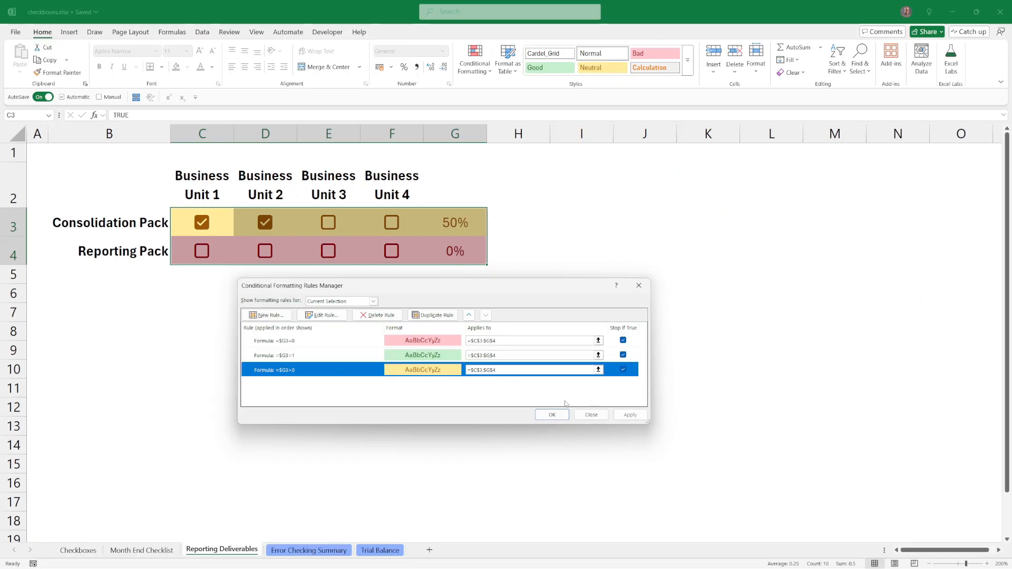
click(828, 440)
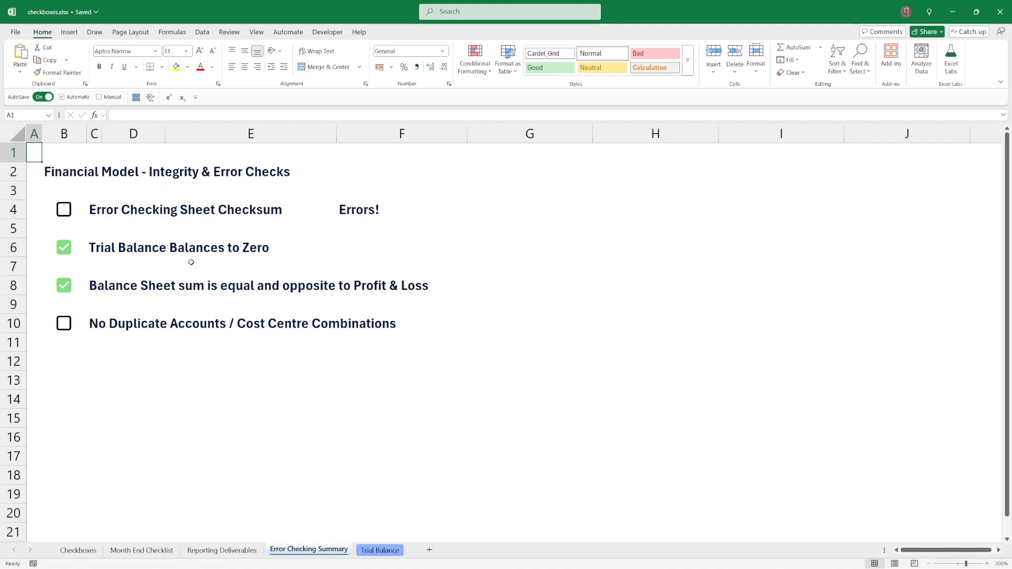
Examine the Net Dr/Cr £, Account & Cost Centre Combo and Duplicate Check helper columns on the Trial Balance sheet.
click(379, 549)
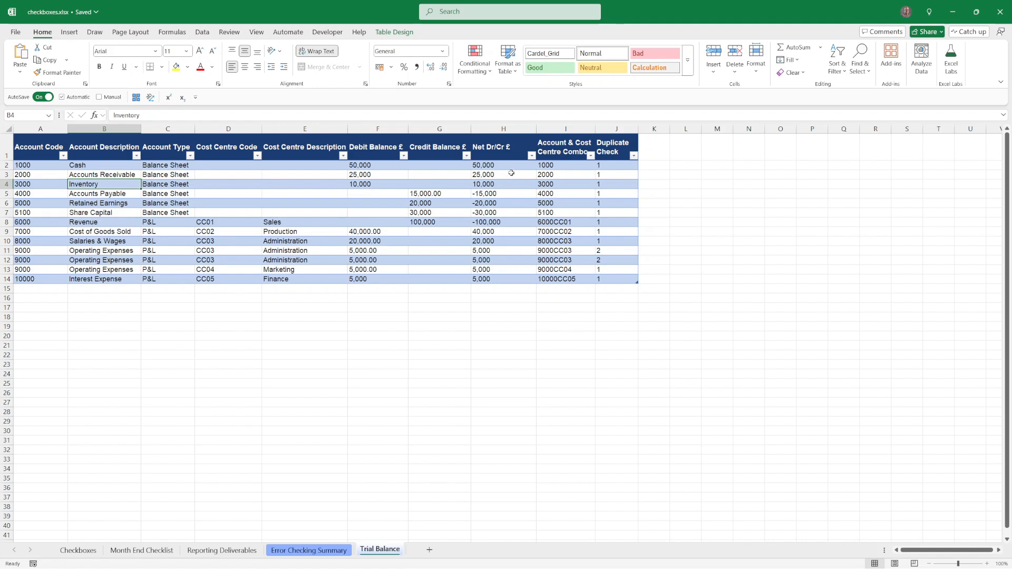
drag(507, 149, 625, 152)
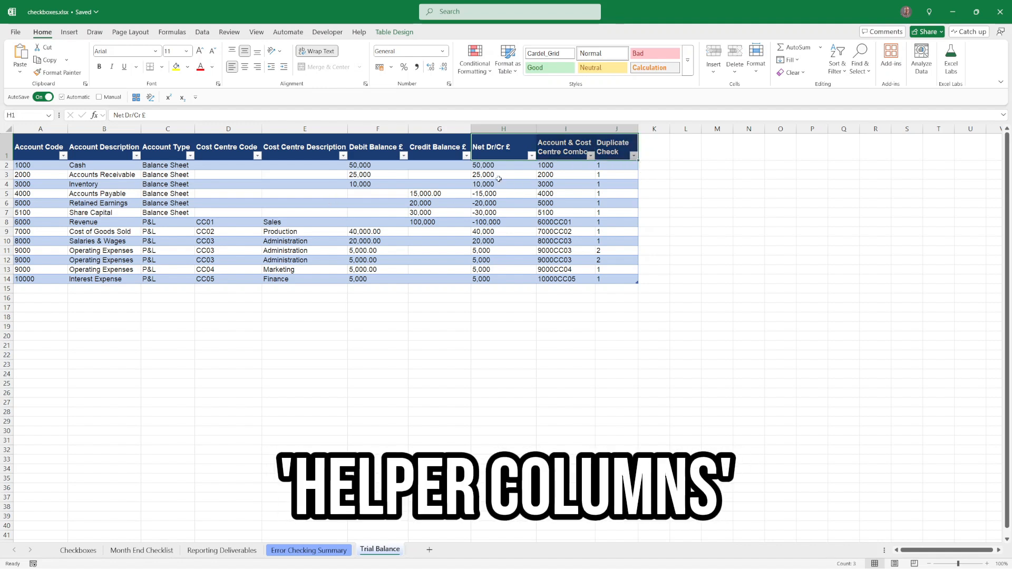
drag(498, 165, 492, 268)
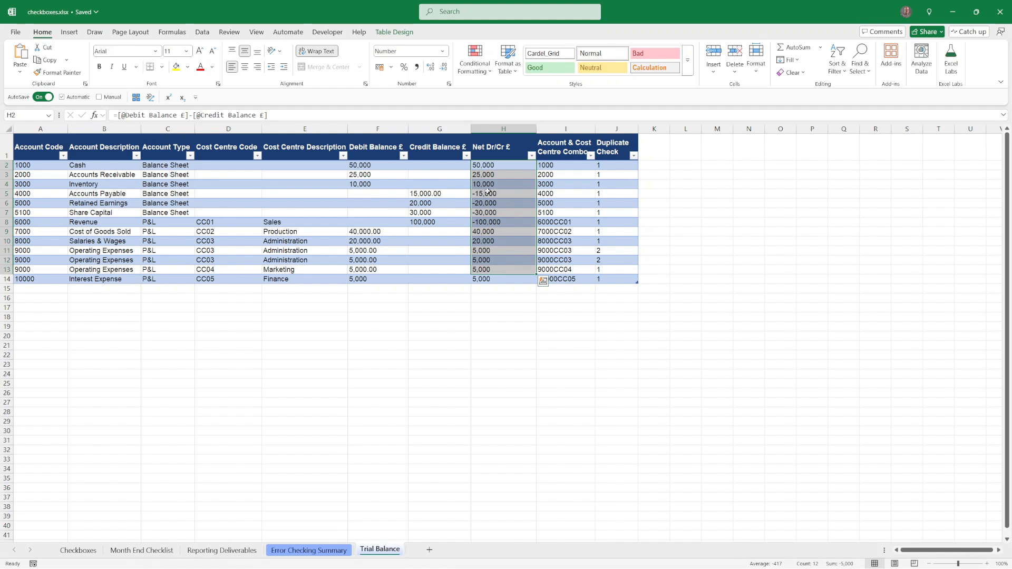
click(564, 176)
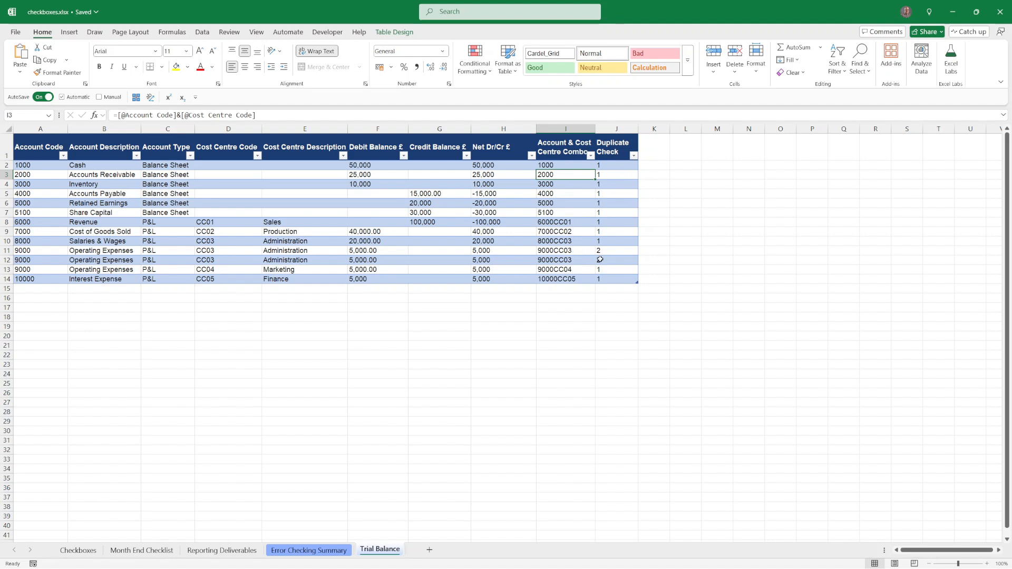
click(558, 260)
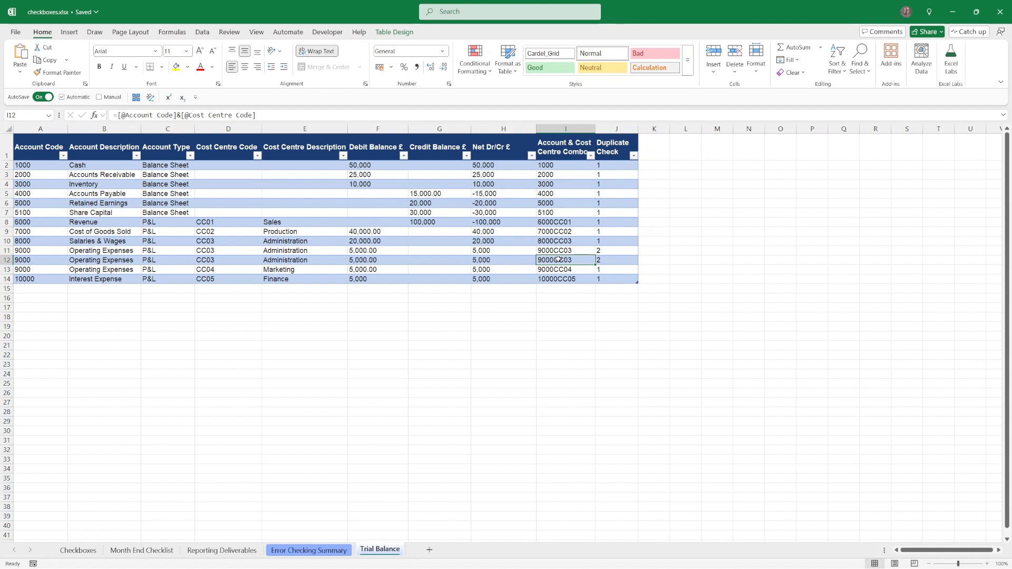
click(599, 259)
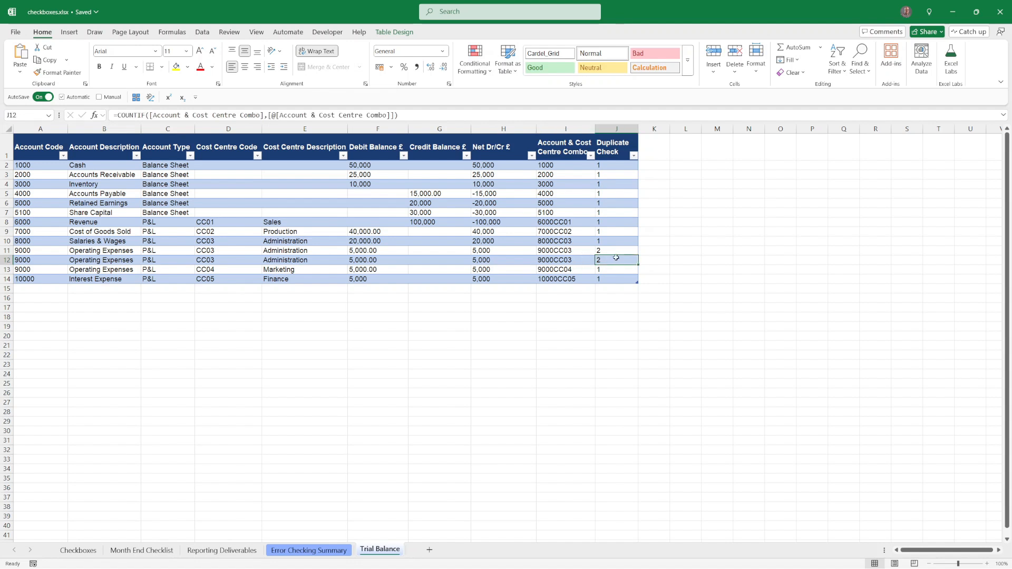
Inspect the formulas behind the checkboxes in B6, B8 and B10 on the Error Checking Summary sheet.
key(ctrl+Page_Up)
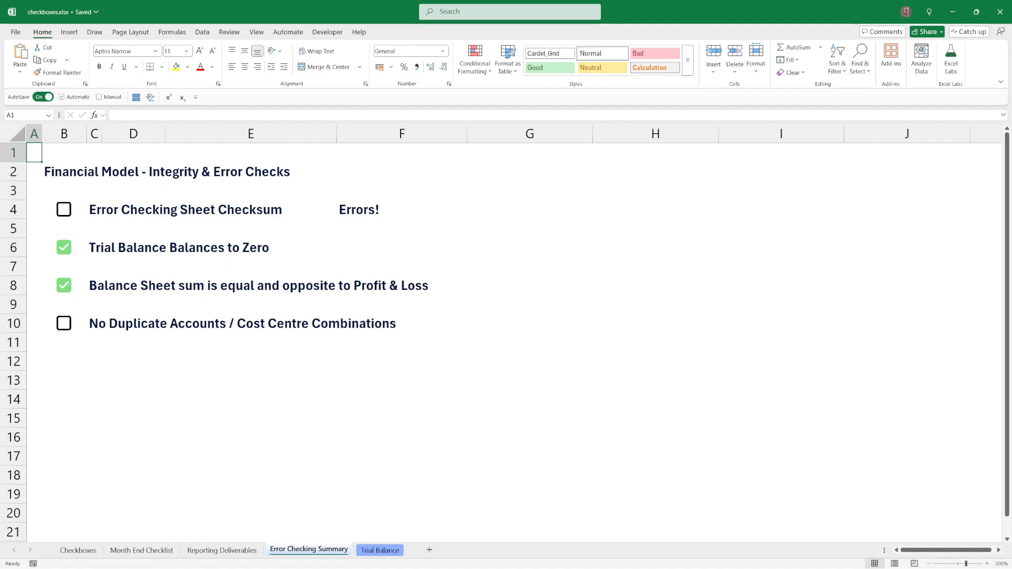
click(79, 247)
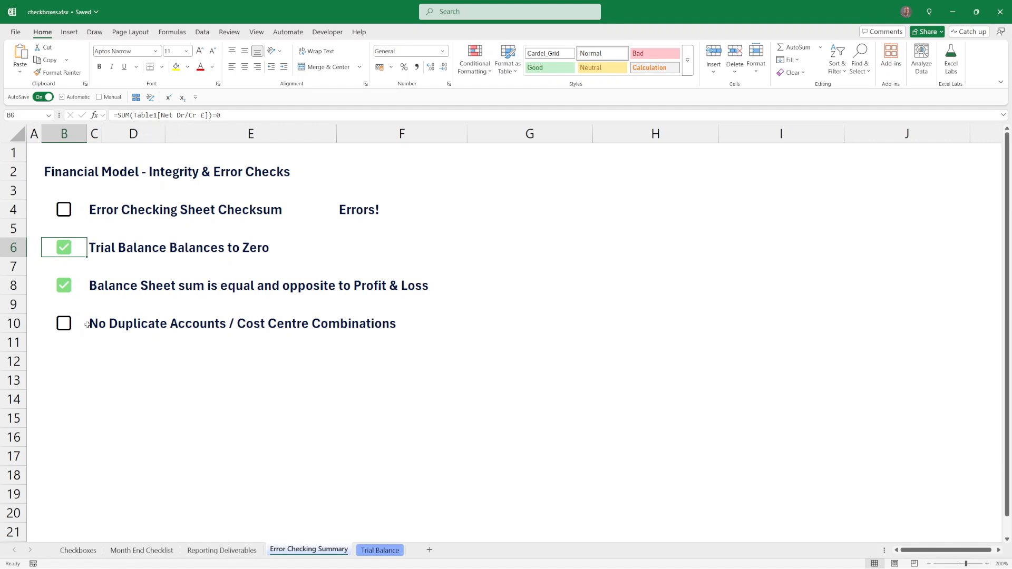
click(79, 288)
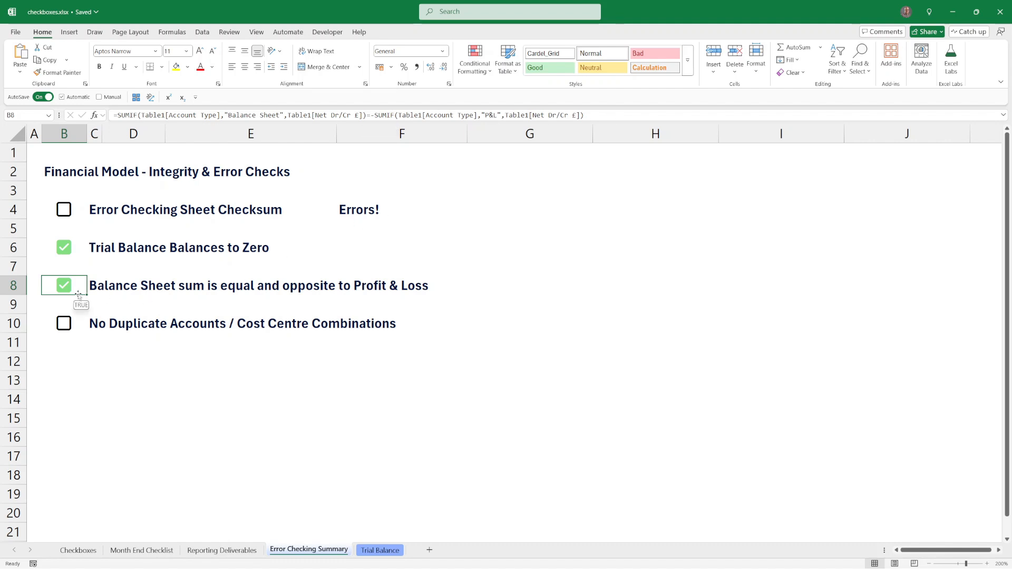
click(79, 324)
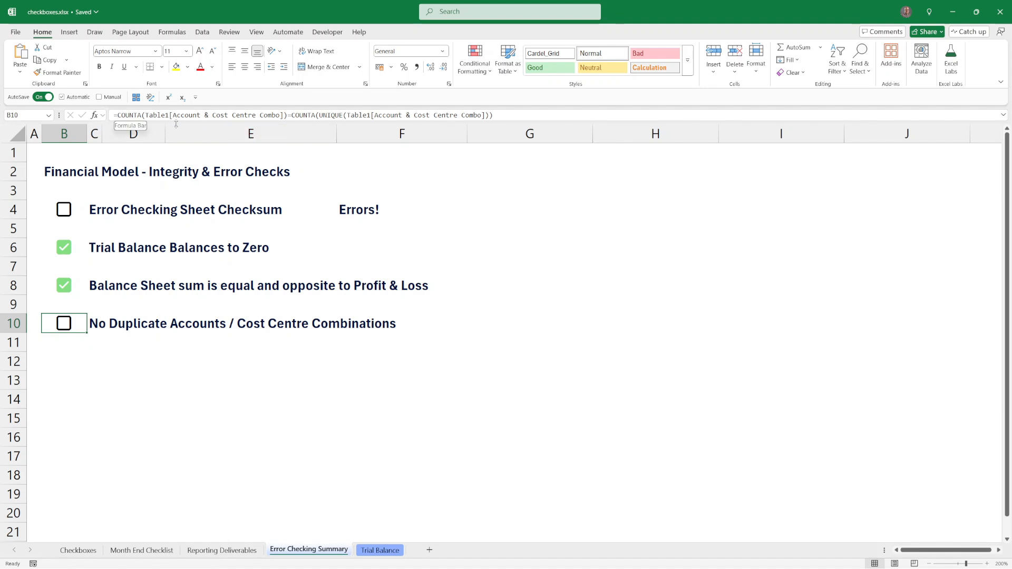
Compare the Account & Cost Centre Combo values I2:I14 on Trial Balance with the duplicate check in B10 of Error Checking Summary.
click(381, 551)
drag(568, 165, 559, 279)
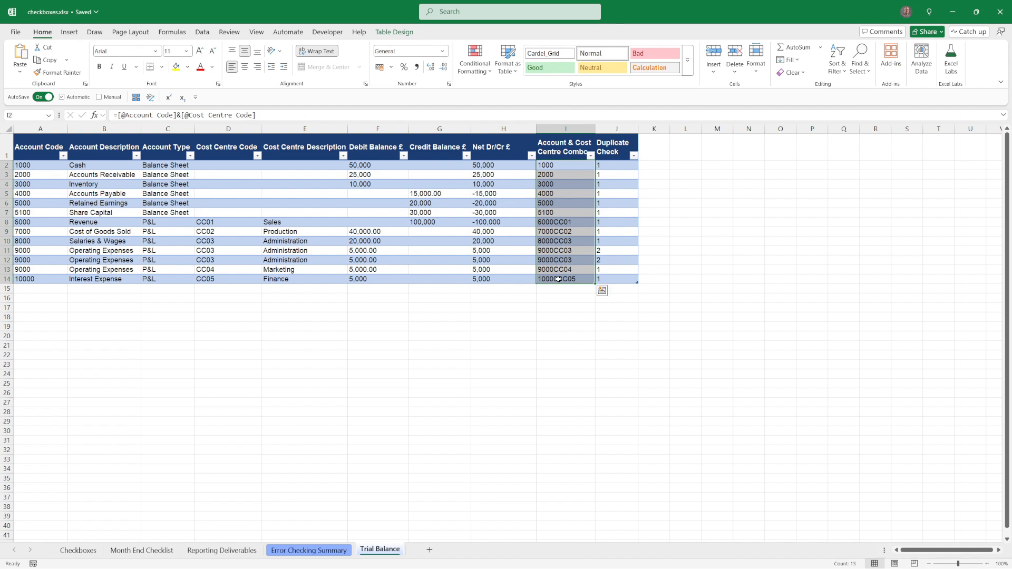
click(309, 551)
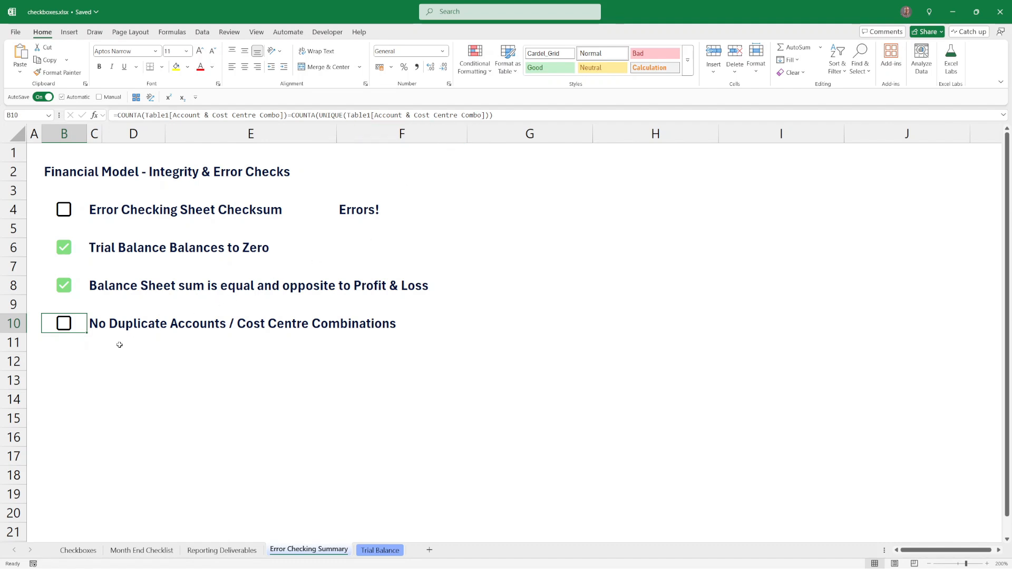
mouse_move(75, 330)
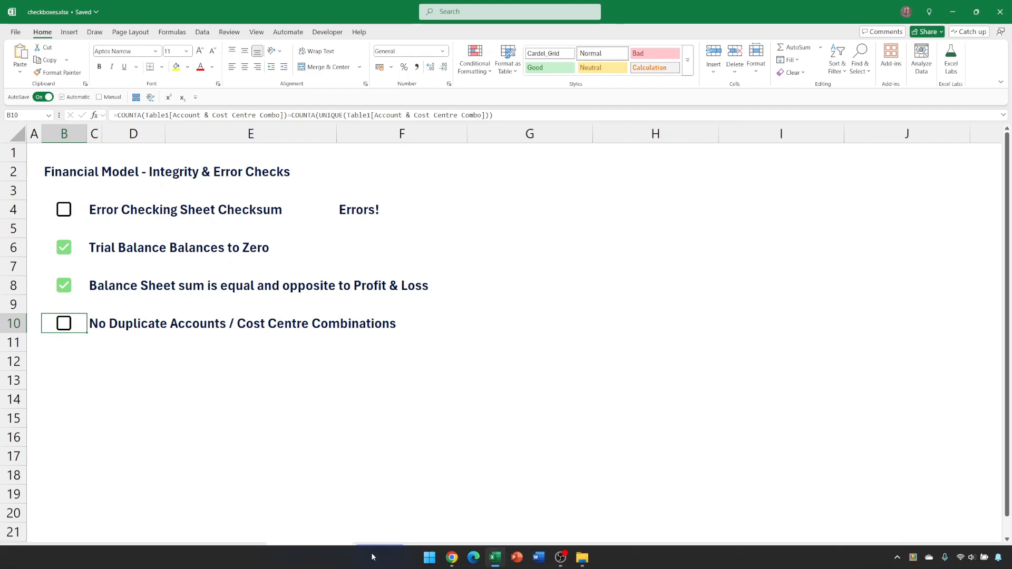
Delete row 11, one of the two duplicate Operating Expenses rows for Administration, from the Trial Balance sheet.
click(378, 551)
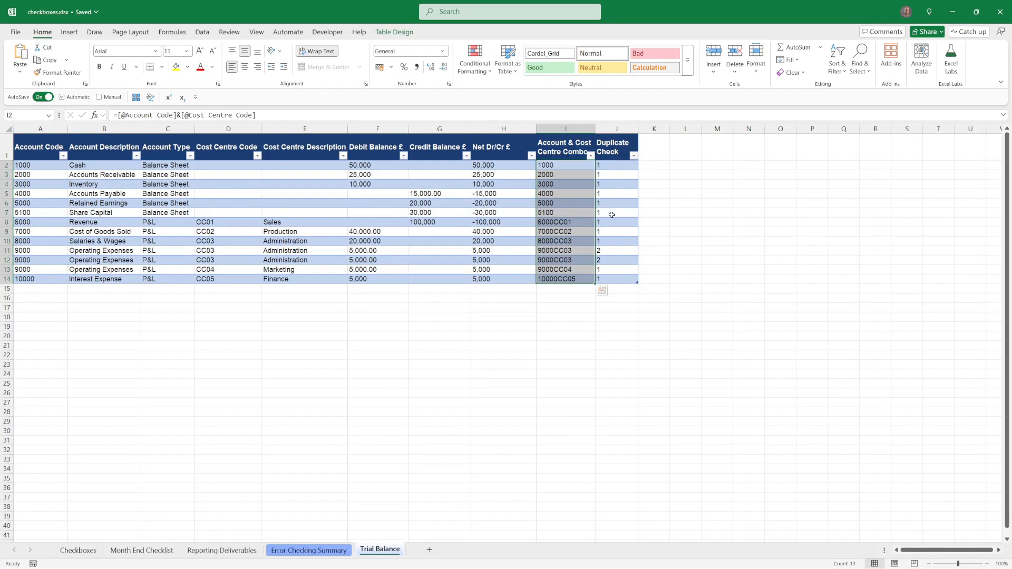
drag(569, 252, 579, 261)
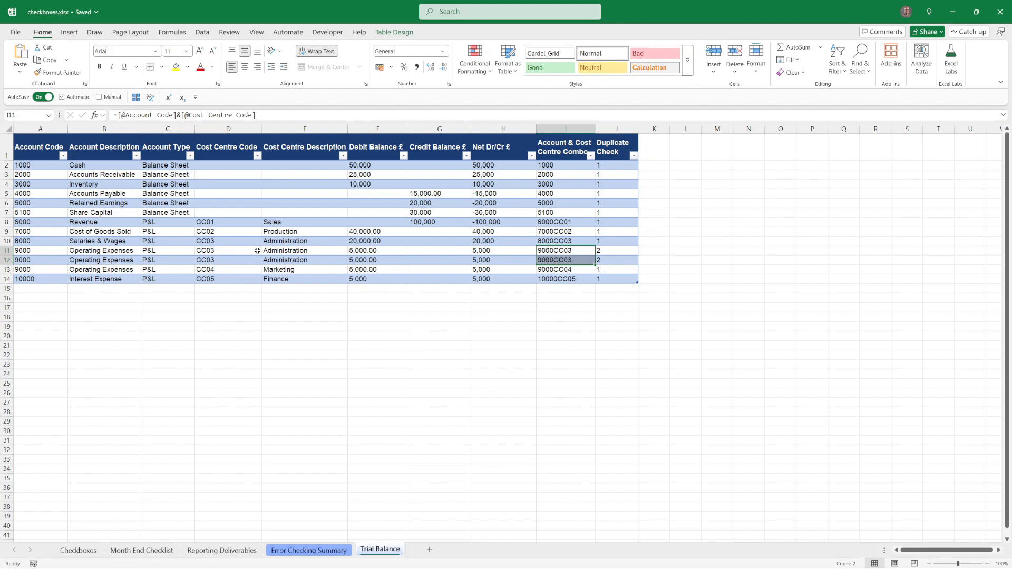
click(6, 251)
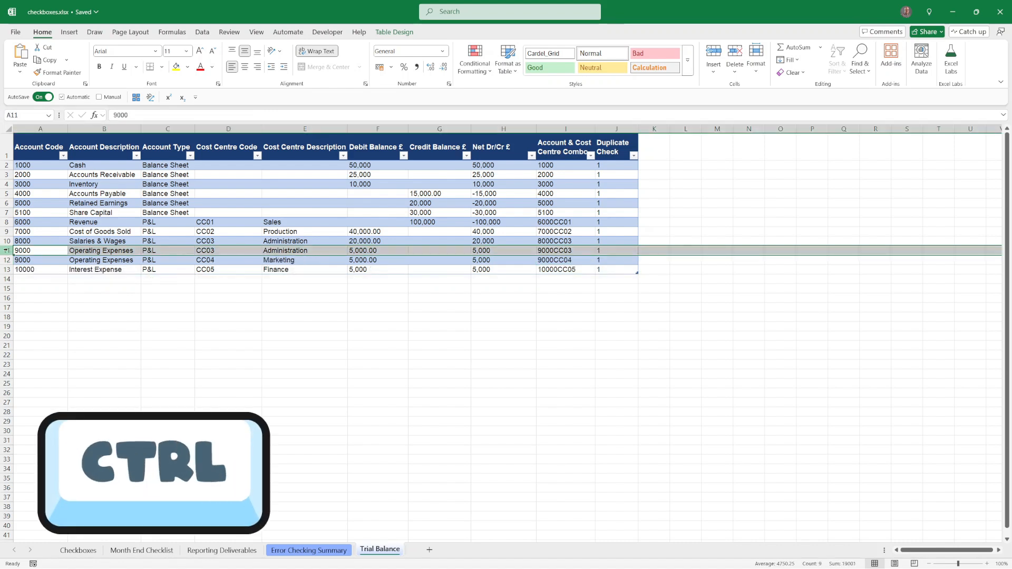
Finish deleting the duplicate Administration row from Trial Balance and check the checkboxes on the Error Checking Summary sheet.
key(ctrl+minus)
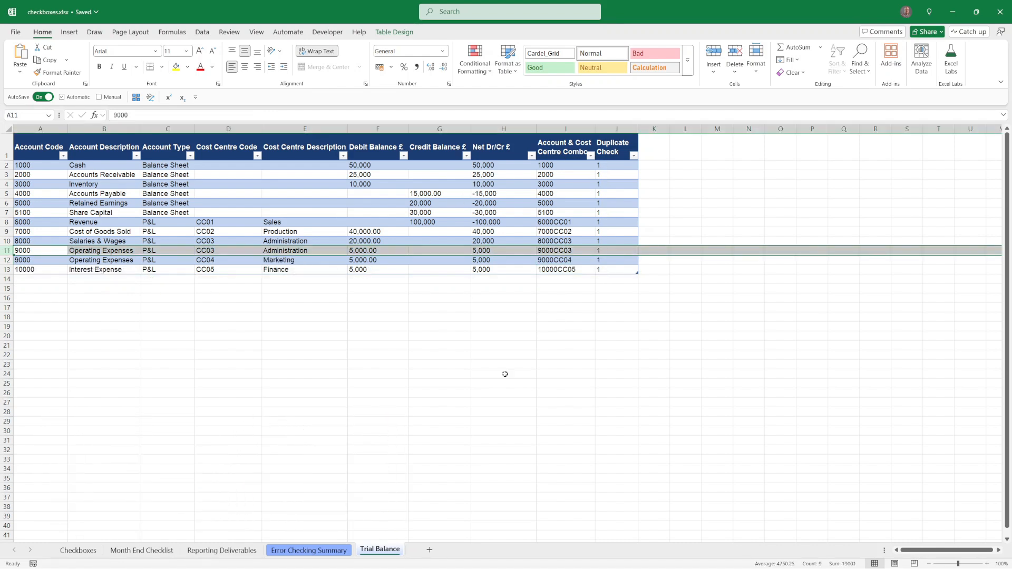
click(316, 552)
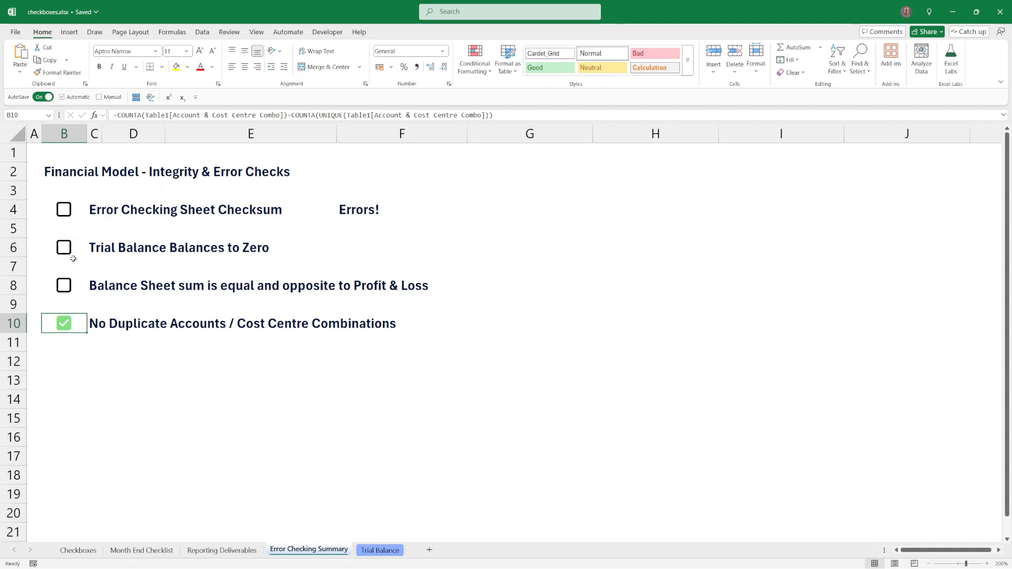
Set the Administration Operating Expenses debit in F11 of Trial Balance to 10,000 and return to the Error Checking Summary sheet.
click(376, 549)
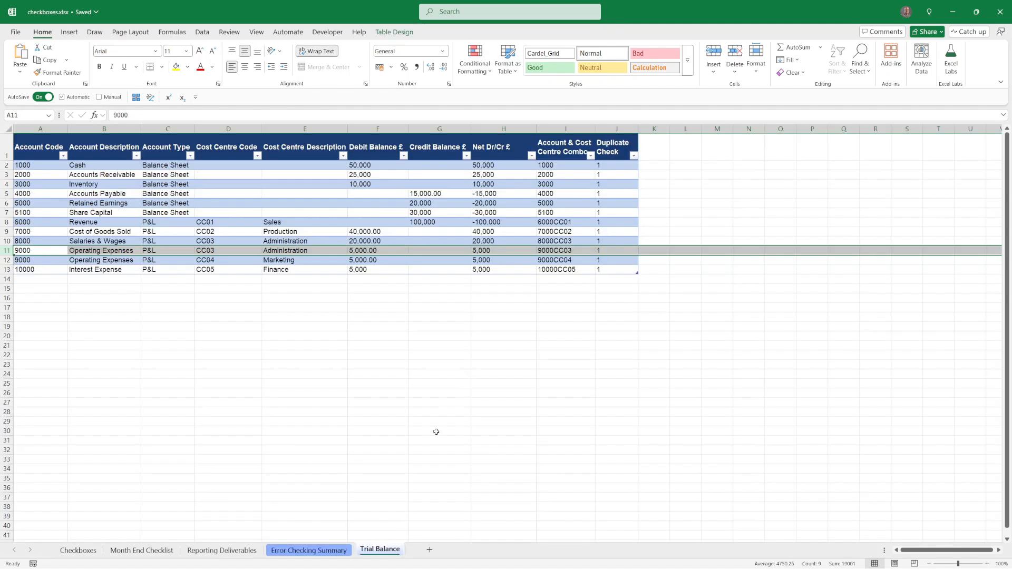
click(363, 250)
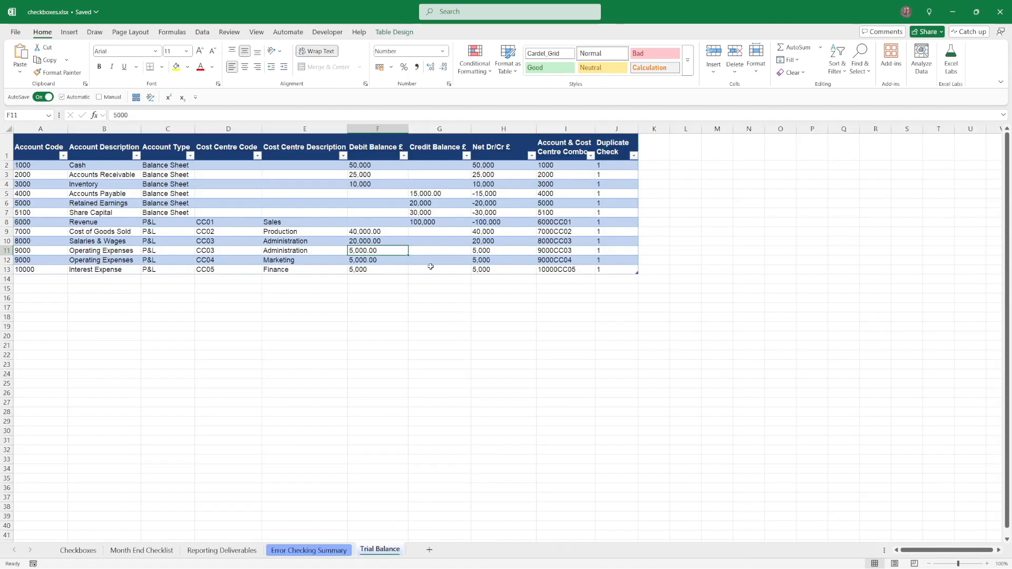
text(10)
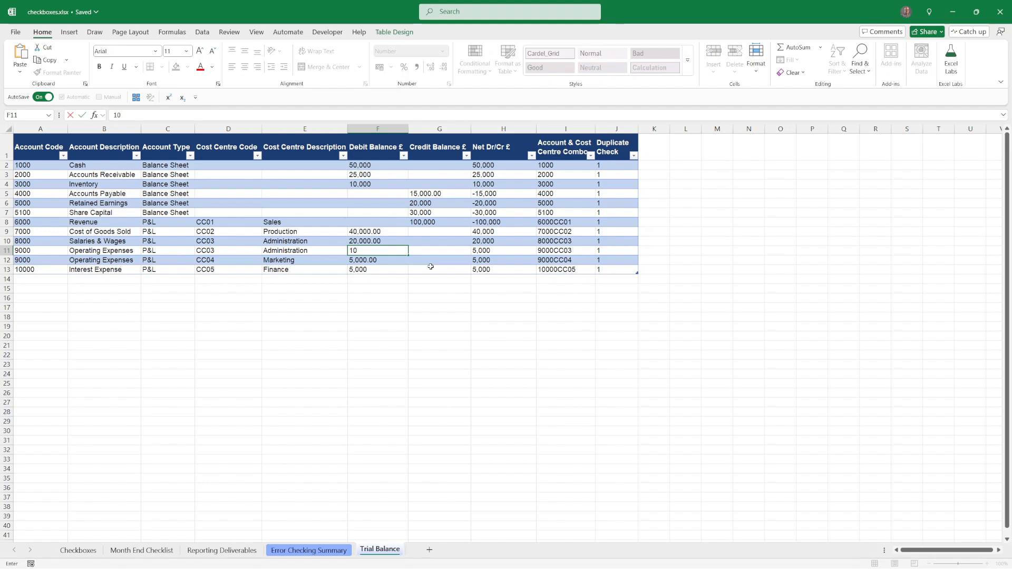
text(00)
key(Return)
click(309, 550)
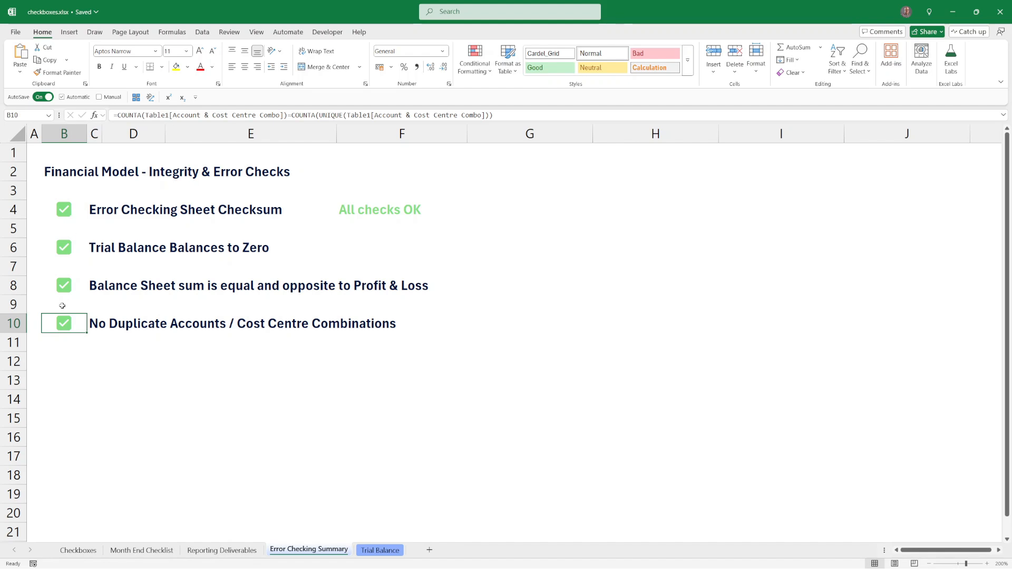
Inspect the checksum formula in B4 and the status message formula in F4 on Error Checking Summary.
click(76, 211)
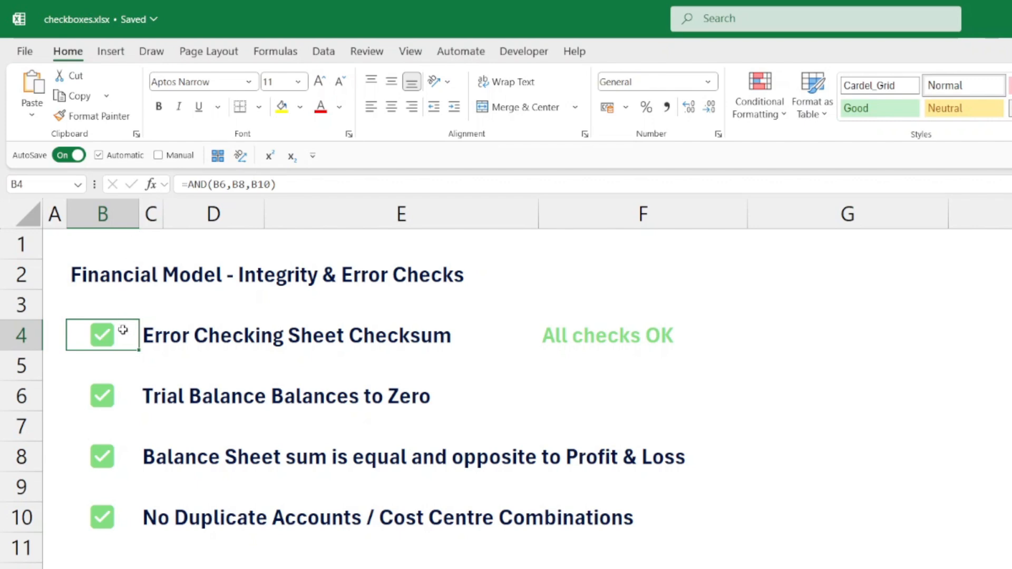
mouse_move(118, 403)
mouse_move(116, 520)
mouse_move(135, 345)
click(553, 334)
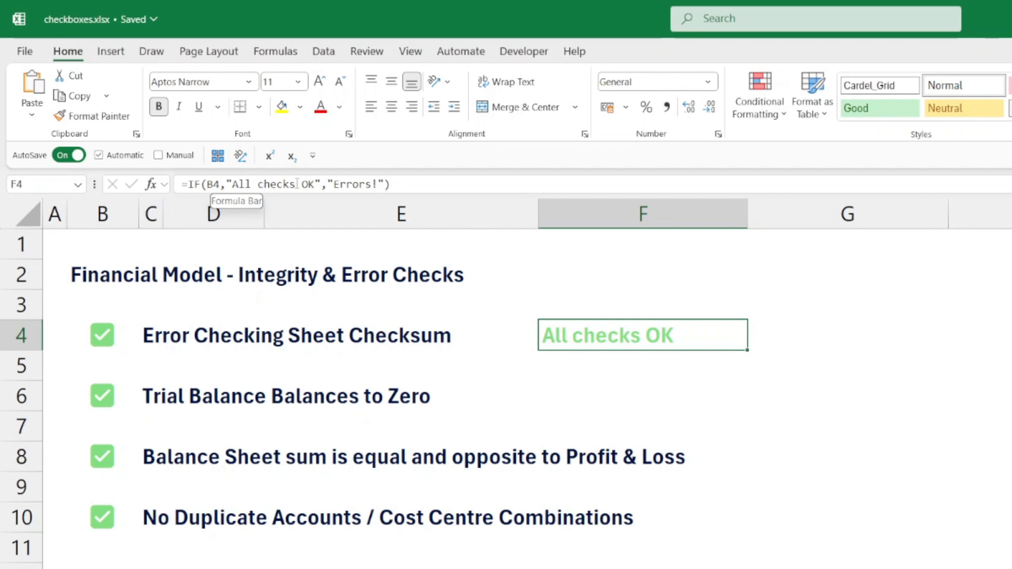
Open the conditional formatting rules that apply to the Error Checking Sheet Checksum checkbox in B4.
click(57, 243)
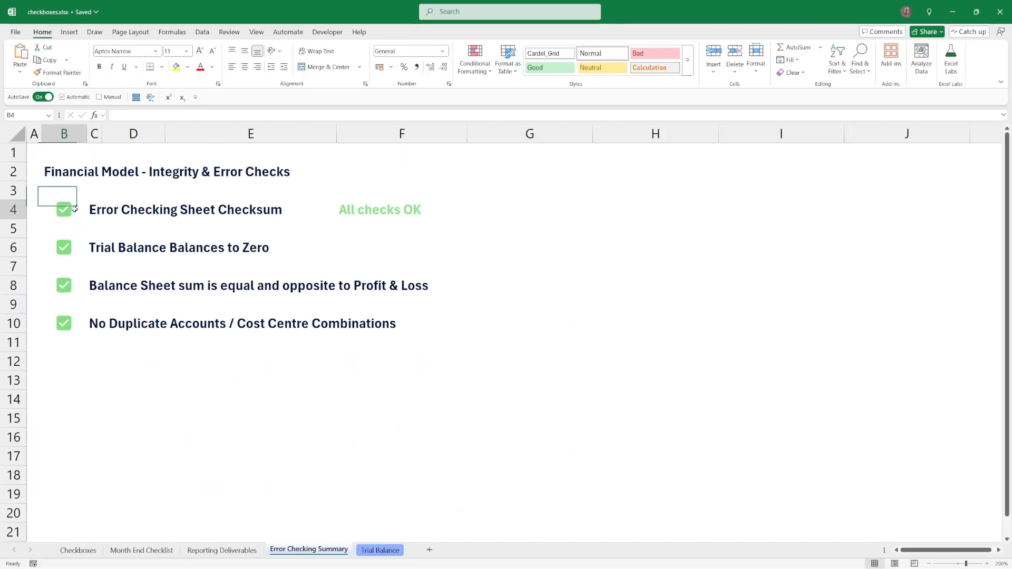
click(119, 335)
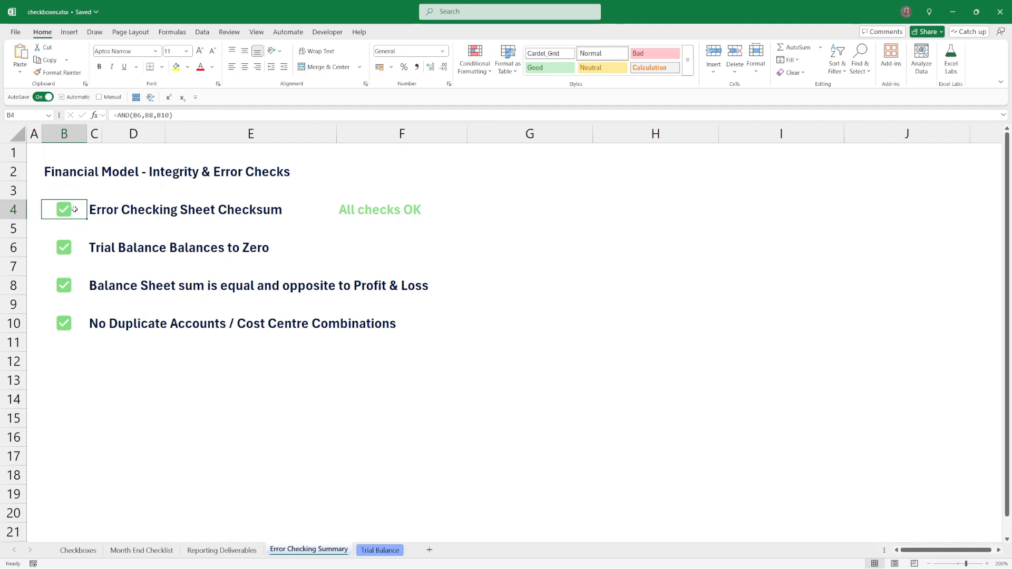
click(475, 60)
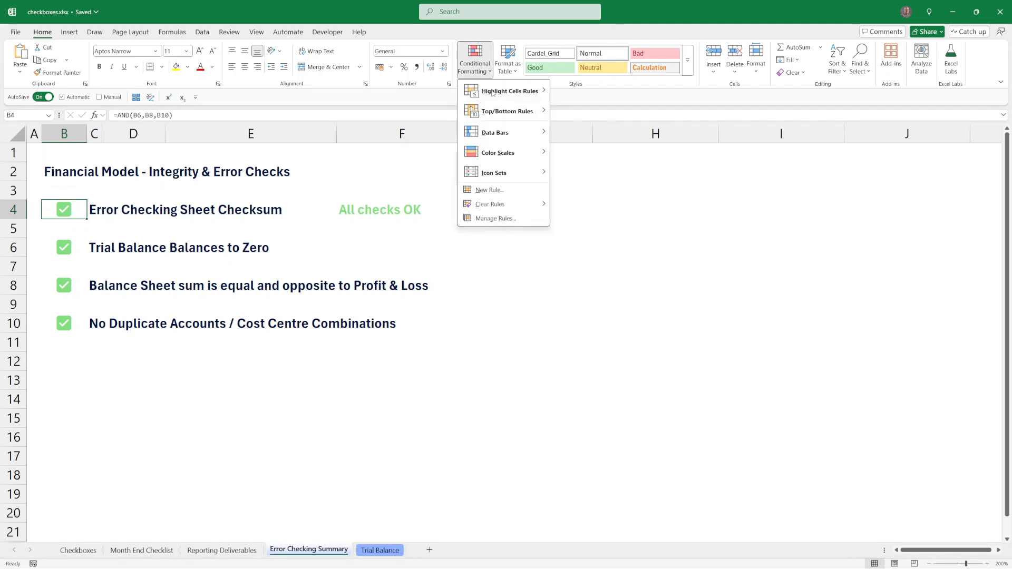
click(493, 204)
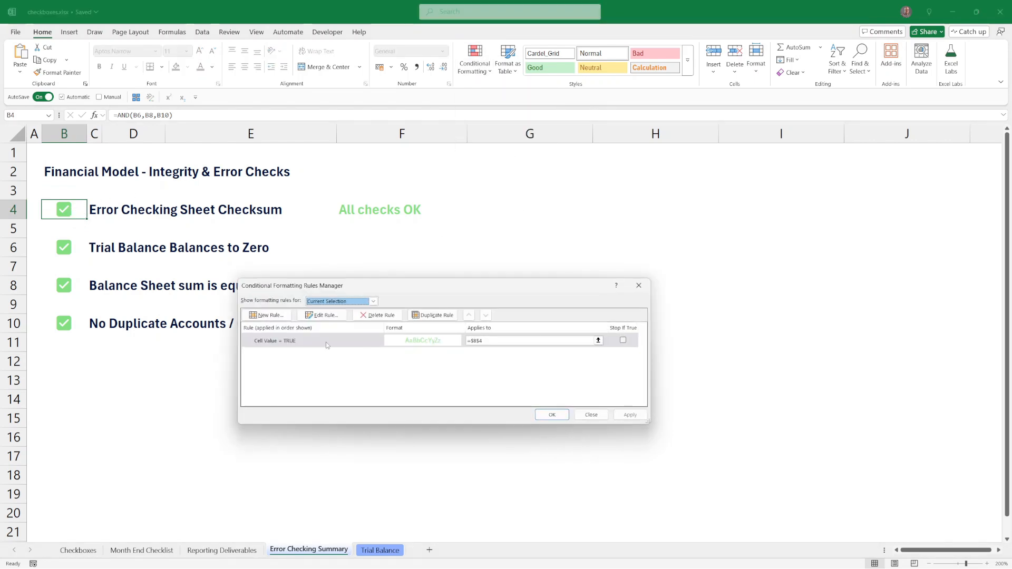